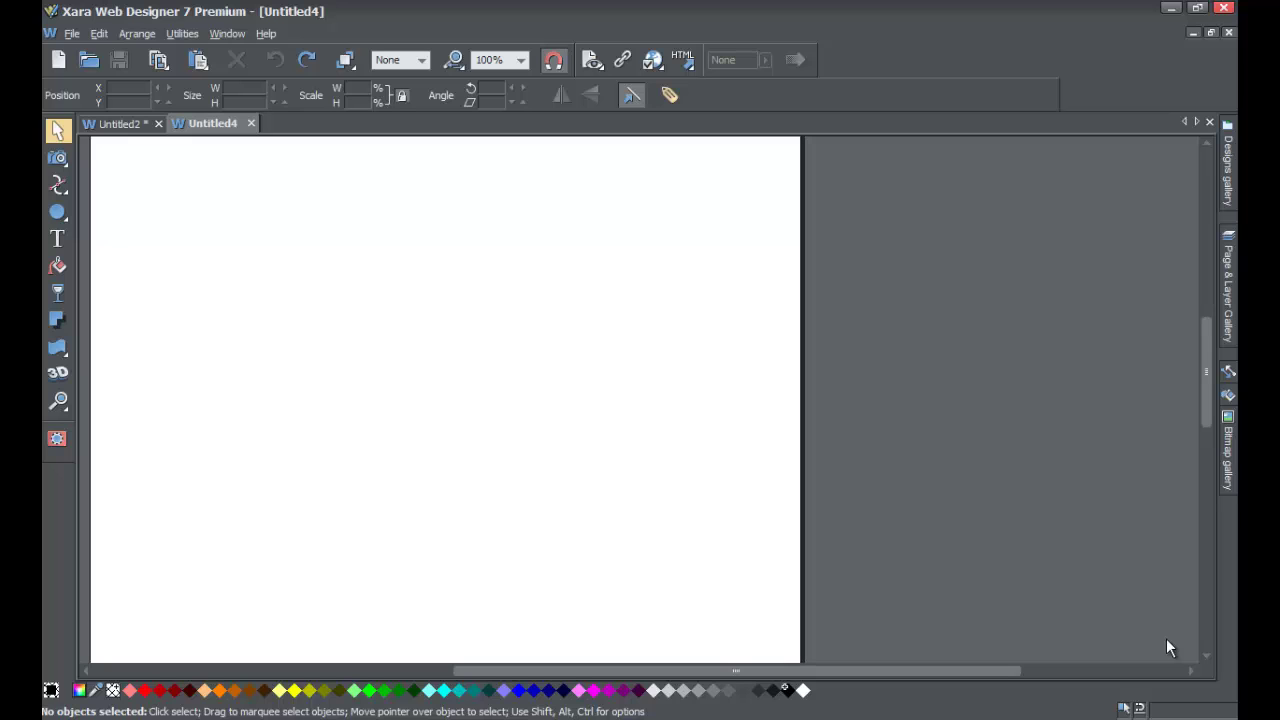
Step: Pin the Page & Layer Gallery open beside the page, showing the MouseOver and MouseOff layers
left_click(1228, 290)
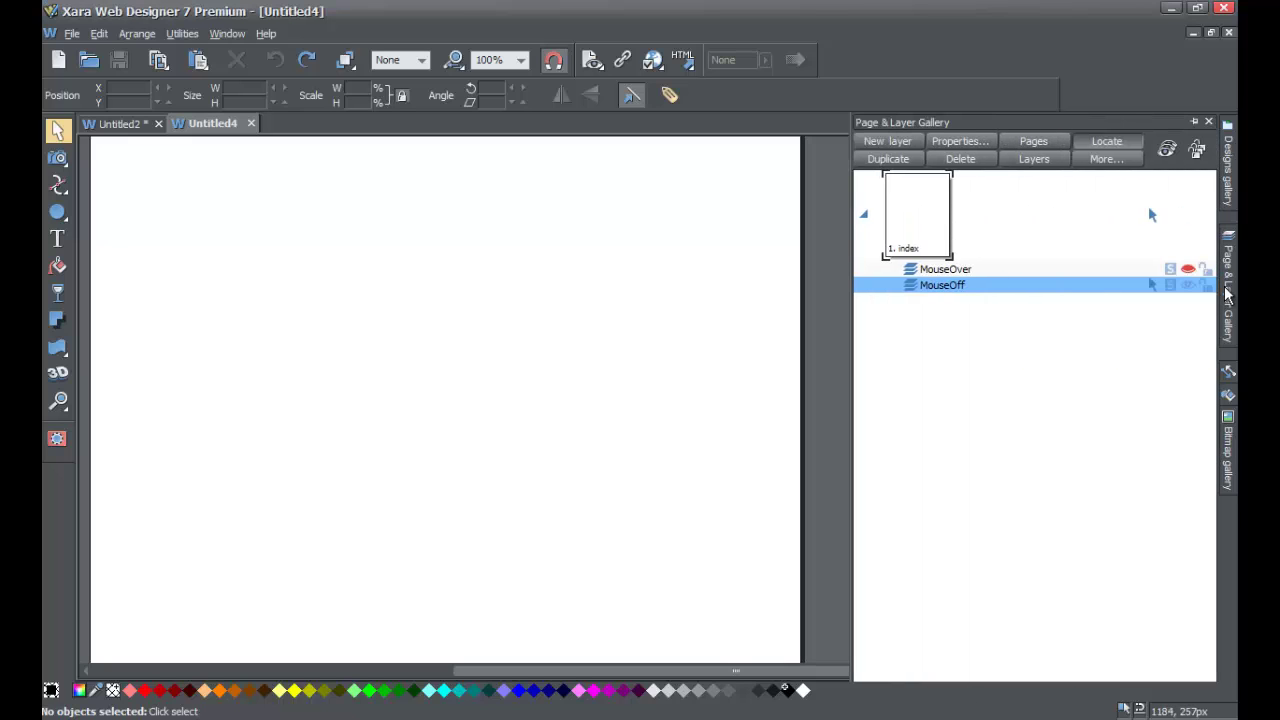
left_click(1195, 122)
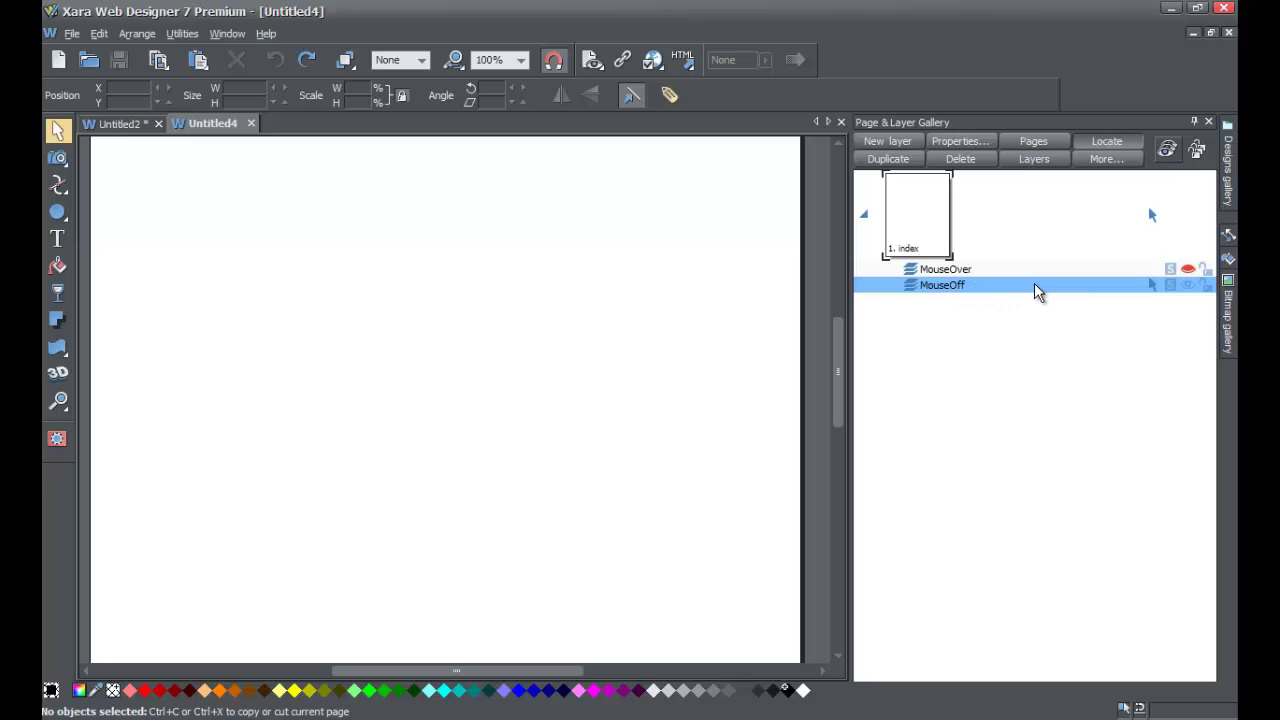
Step: Draw a text area and type the tutorial paragraph about repelling text in Xara Web Designer 7 Premium
left_click(56, 237)
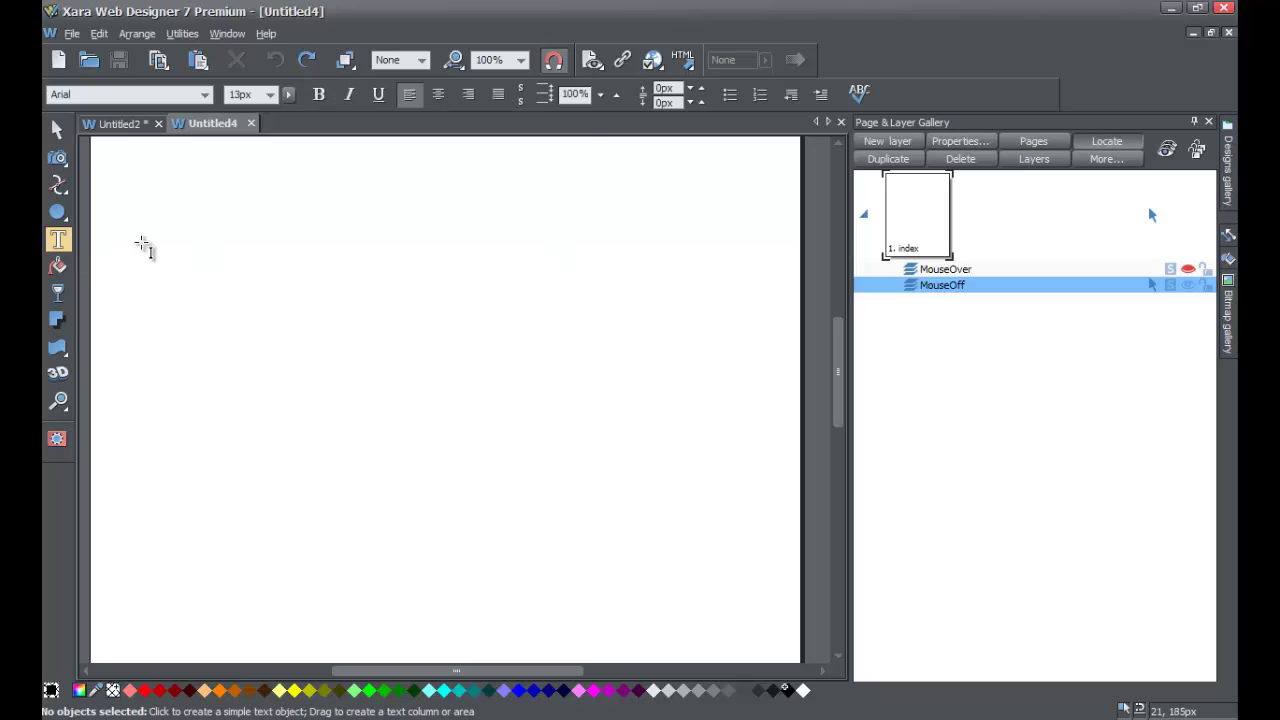
left_click_drag(198, 253, 473, 449)
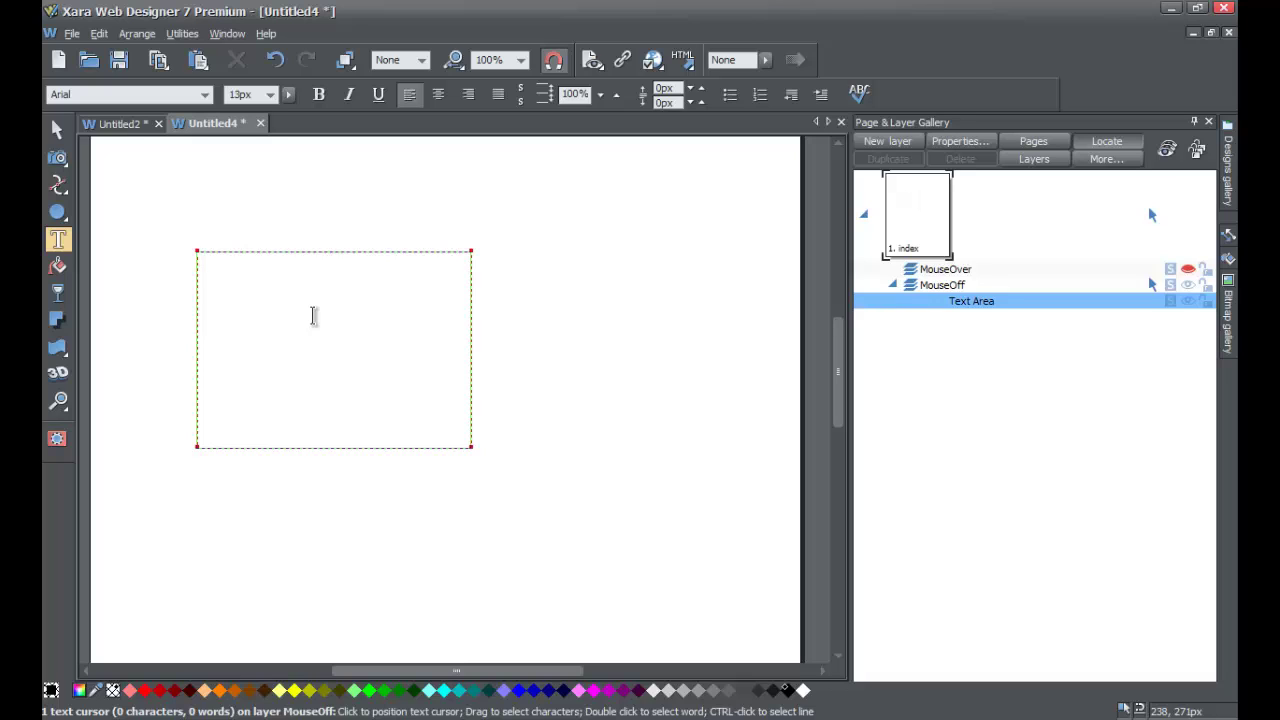
type("T")
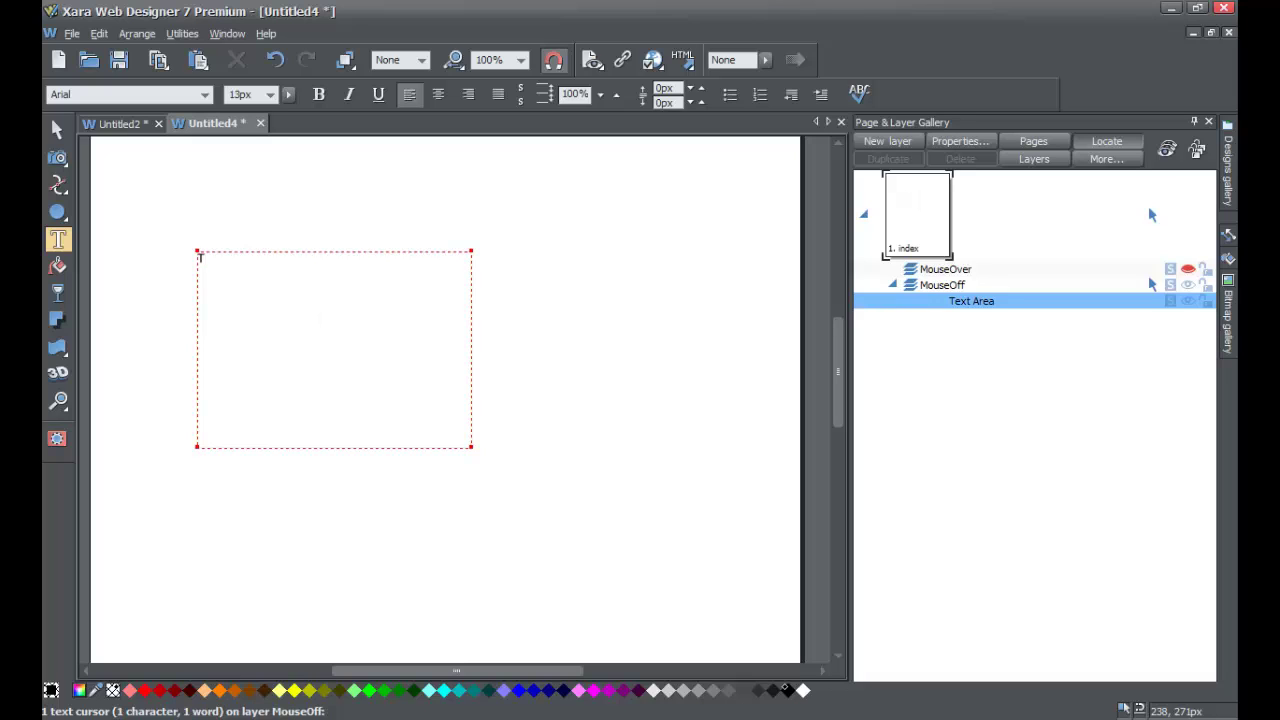
type("his is a")
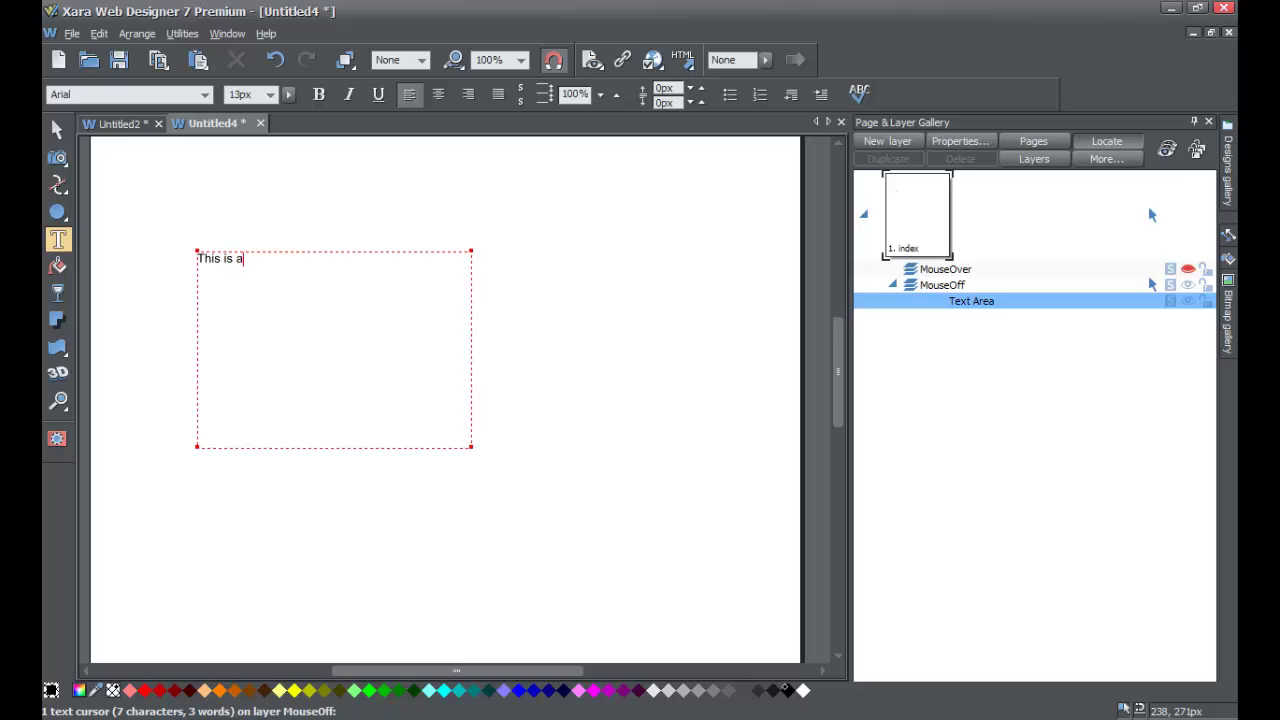
type("n Xara WEb")
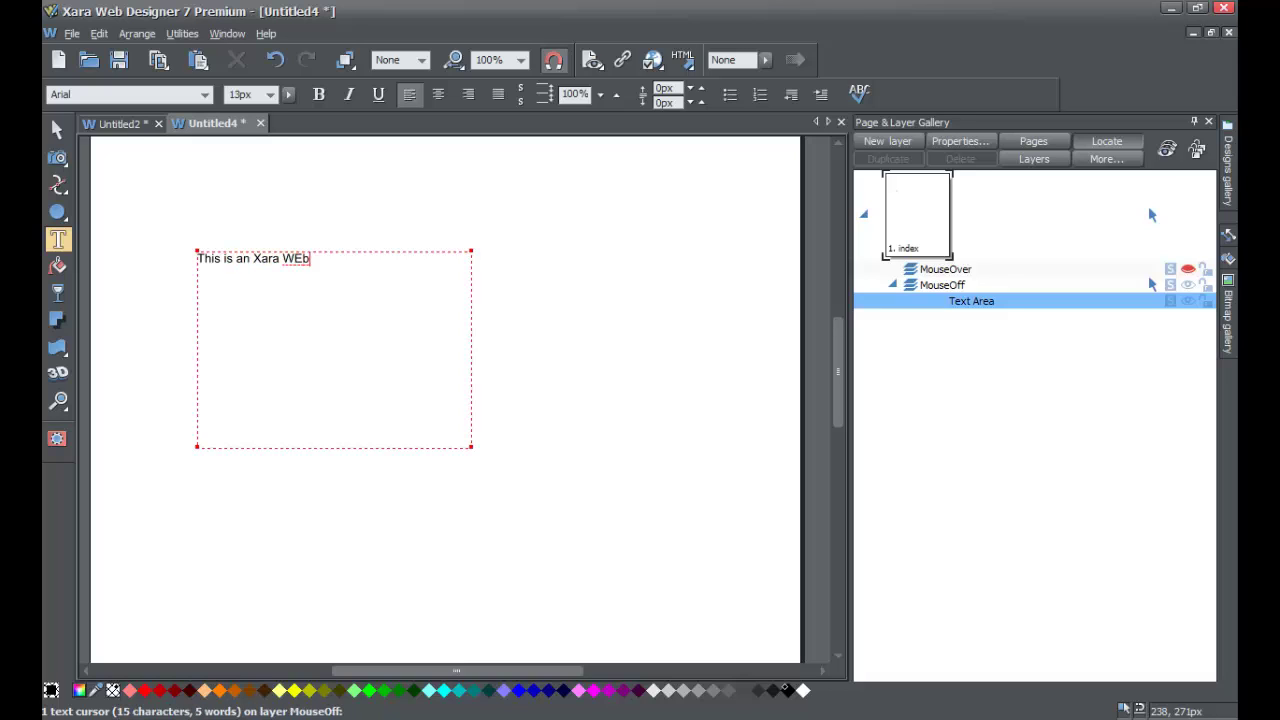
type(" Designer 7 Premium t")
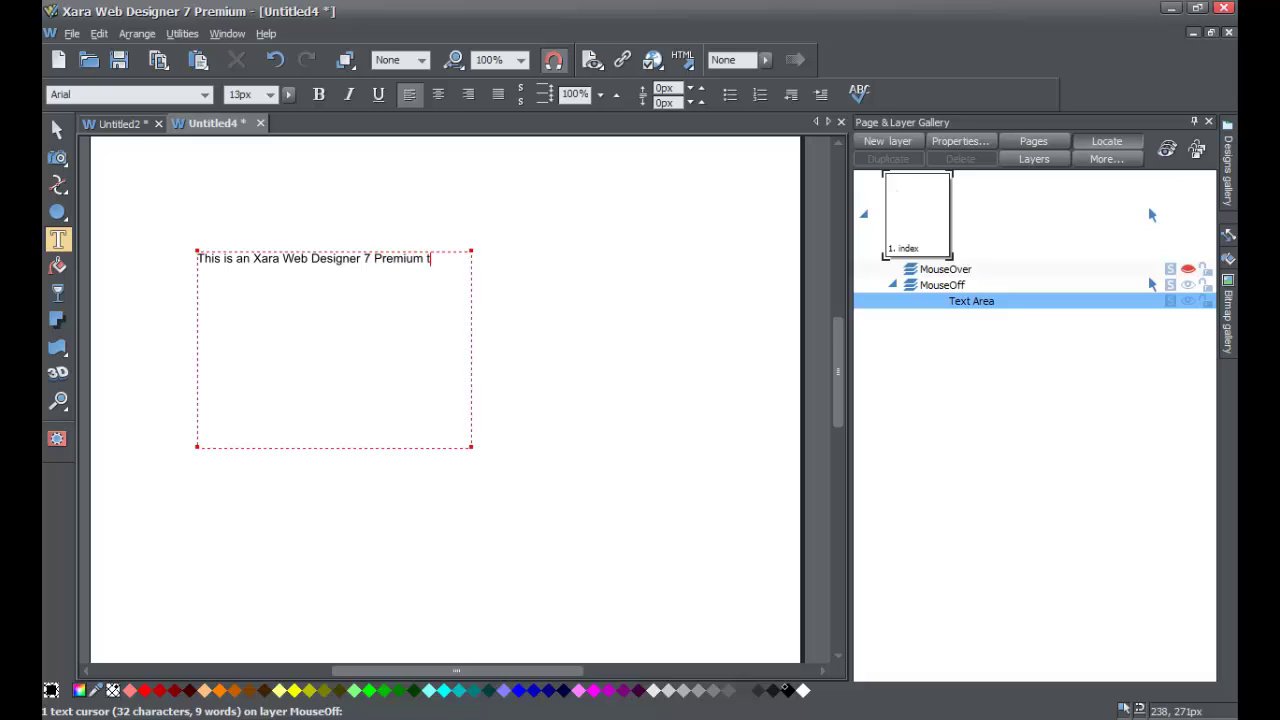
type("utorial showing ")
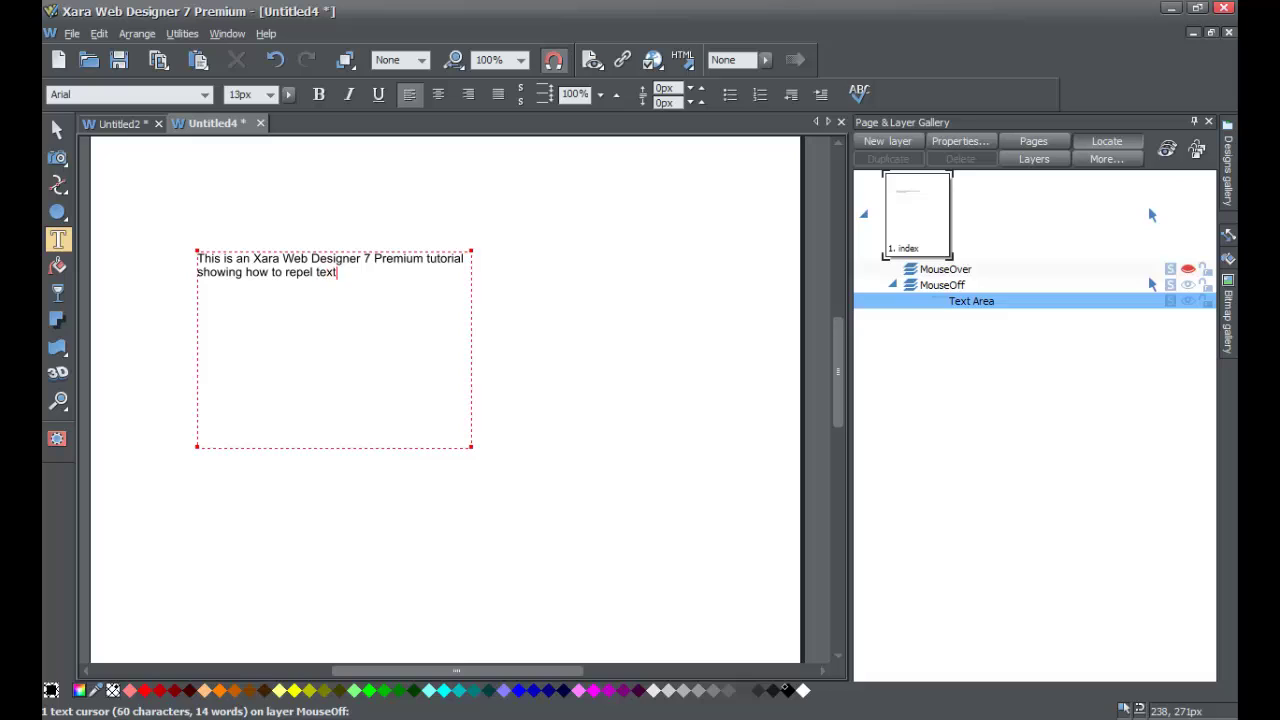
type("how to repel text in")
type(" IT is importa")
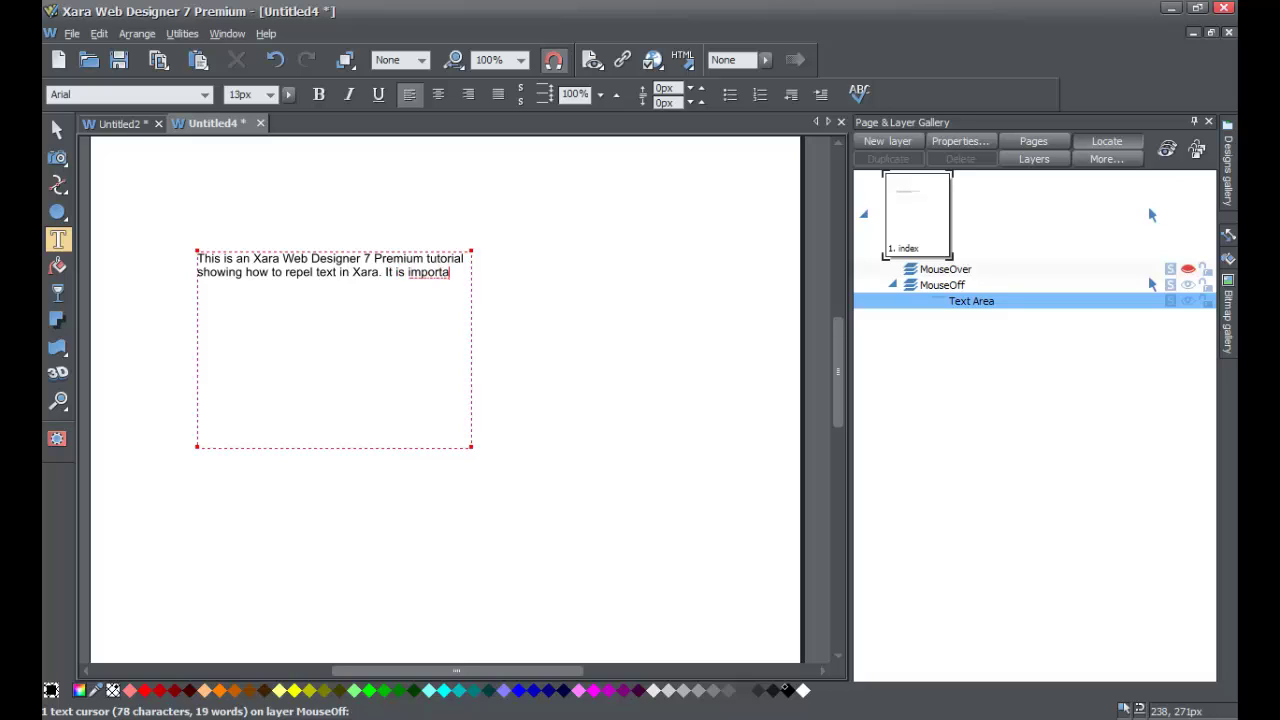
type("nt tha")
type("t objec")
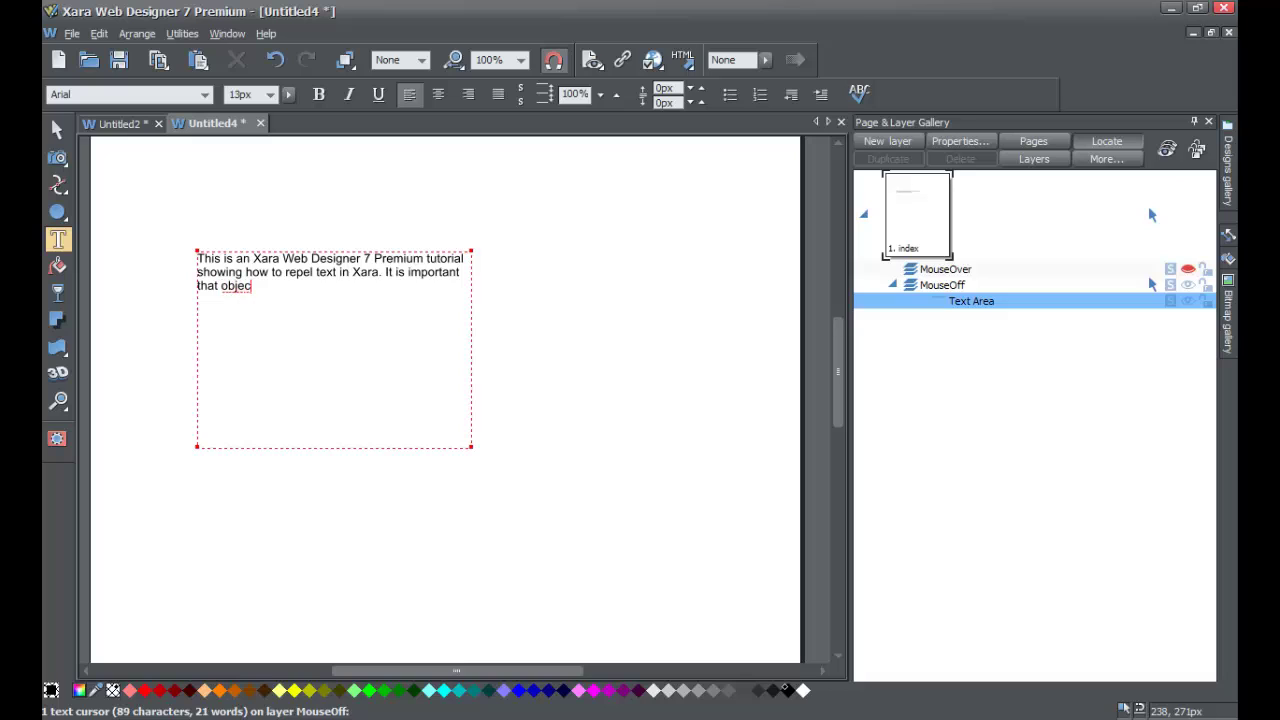
type("ts are on correct")
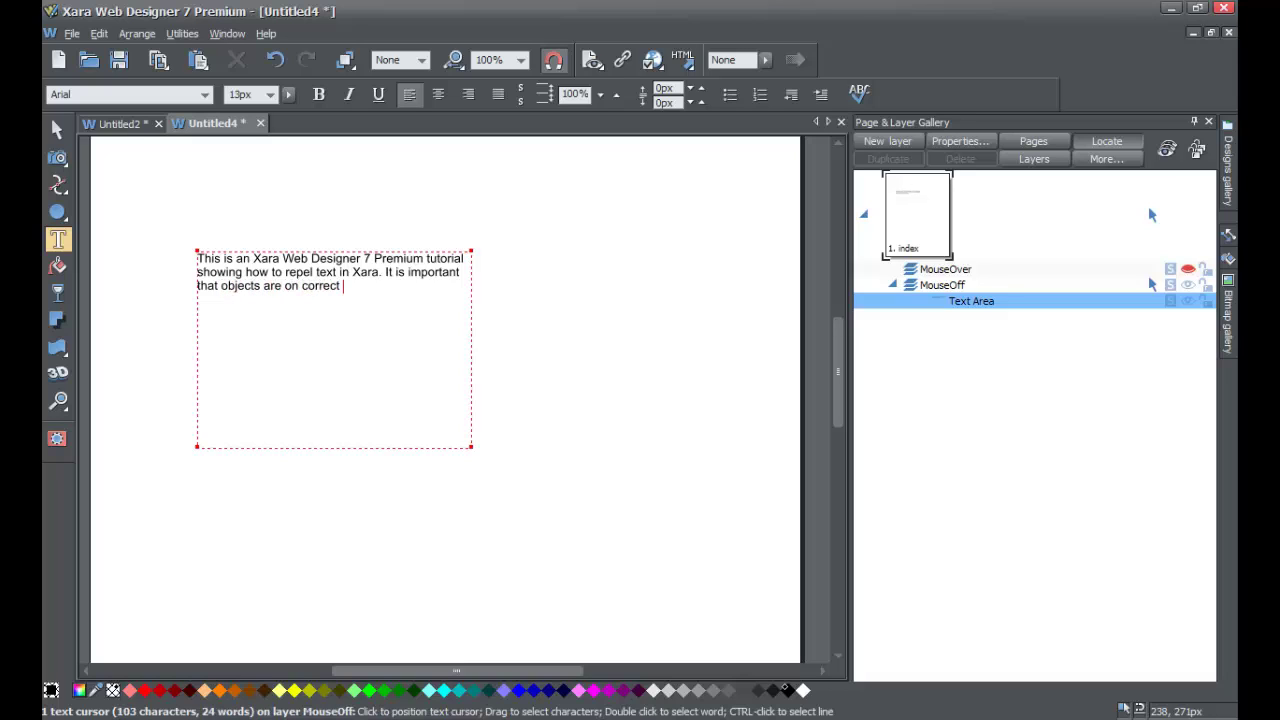
type("positio")
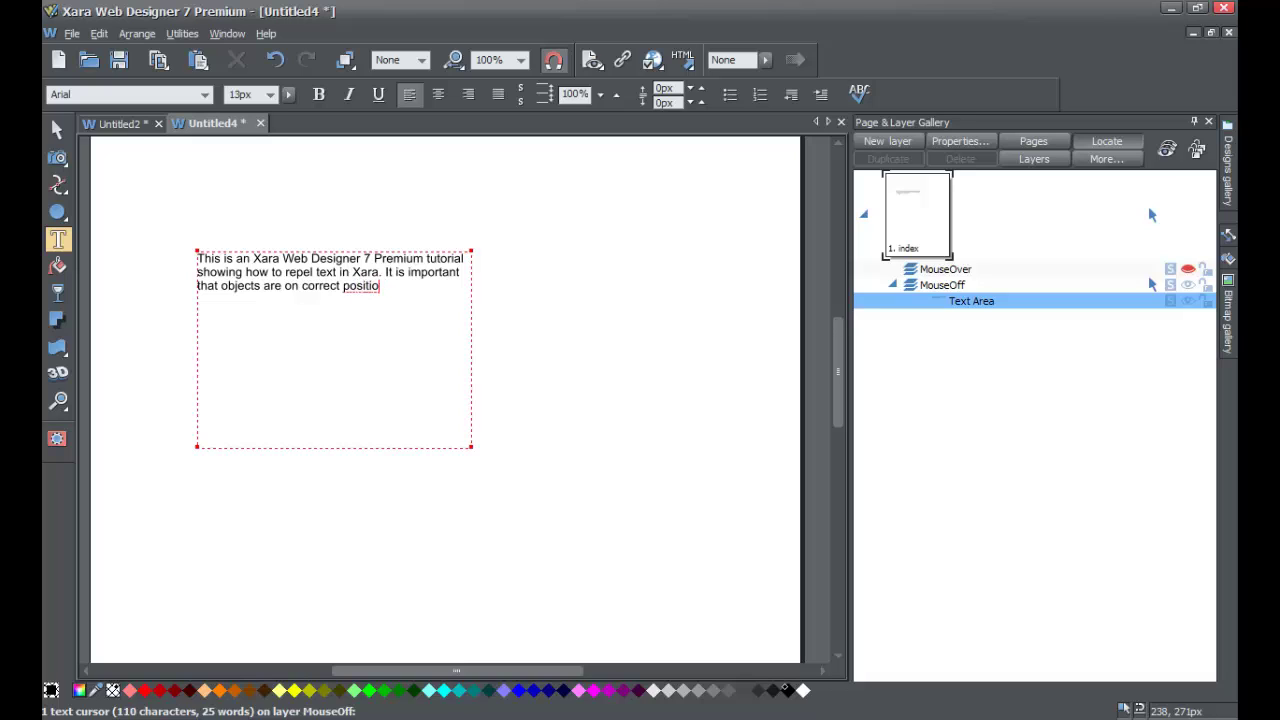
key("BackSpace")
key("BackSpace")
key("BackSpace")
key("BackSpace")
key("BackSpace")
key("BackSpace")
key("BackSpace")
key("BackSpace")
key("BackSpace")
key("BackSpace")
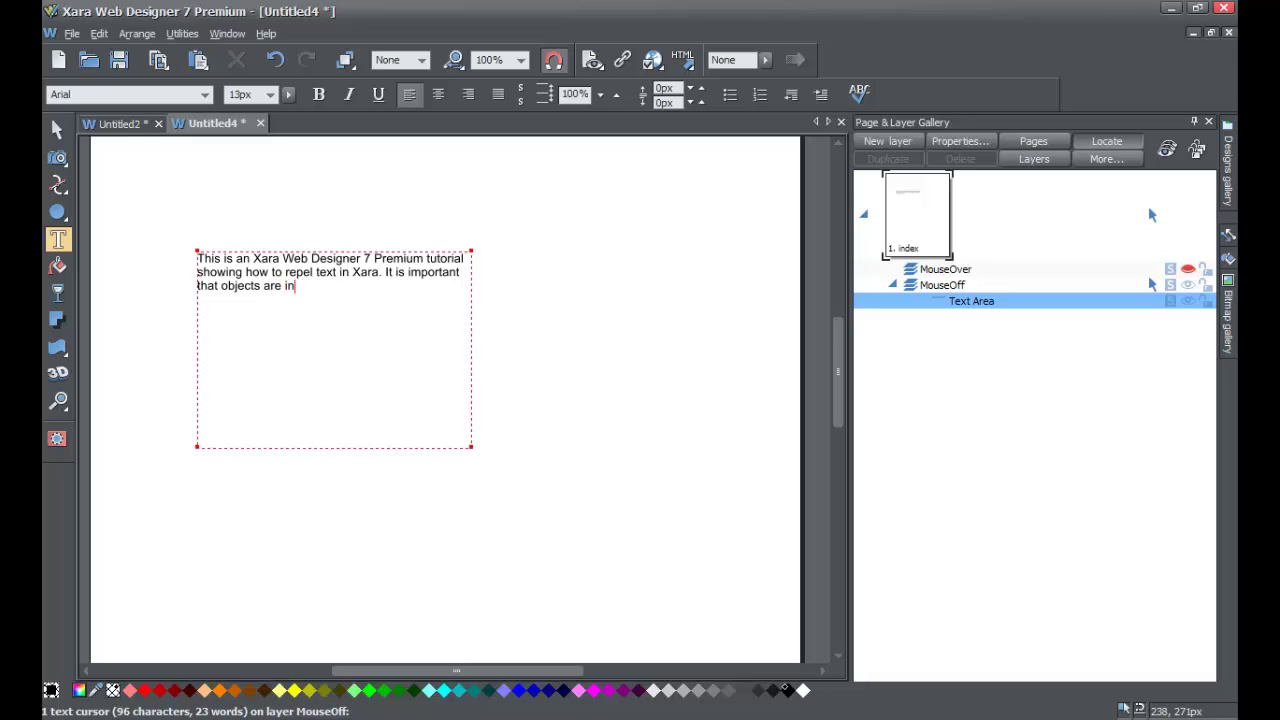
type("e proper or")
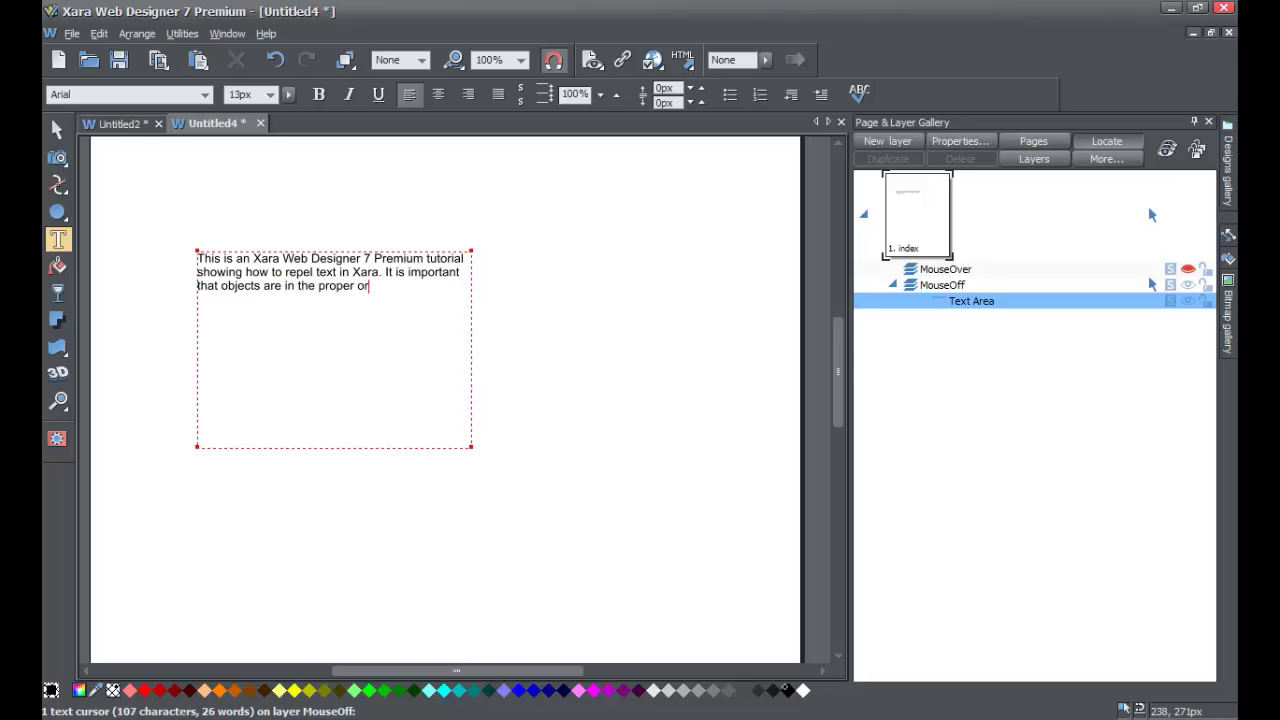
type("der on a layerfor th")
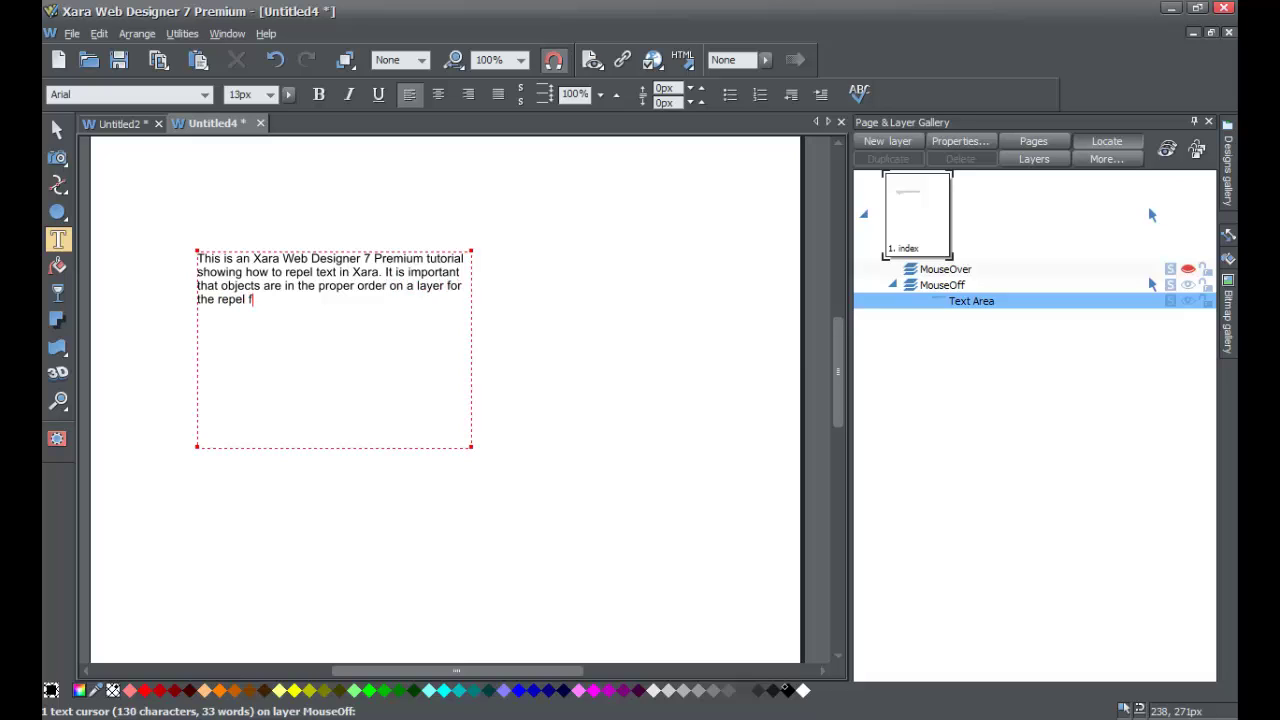
type("work.")
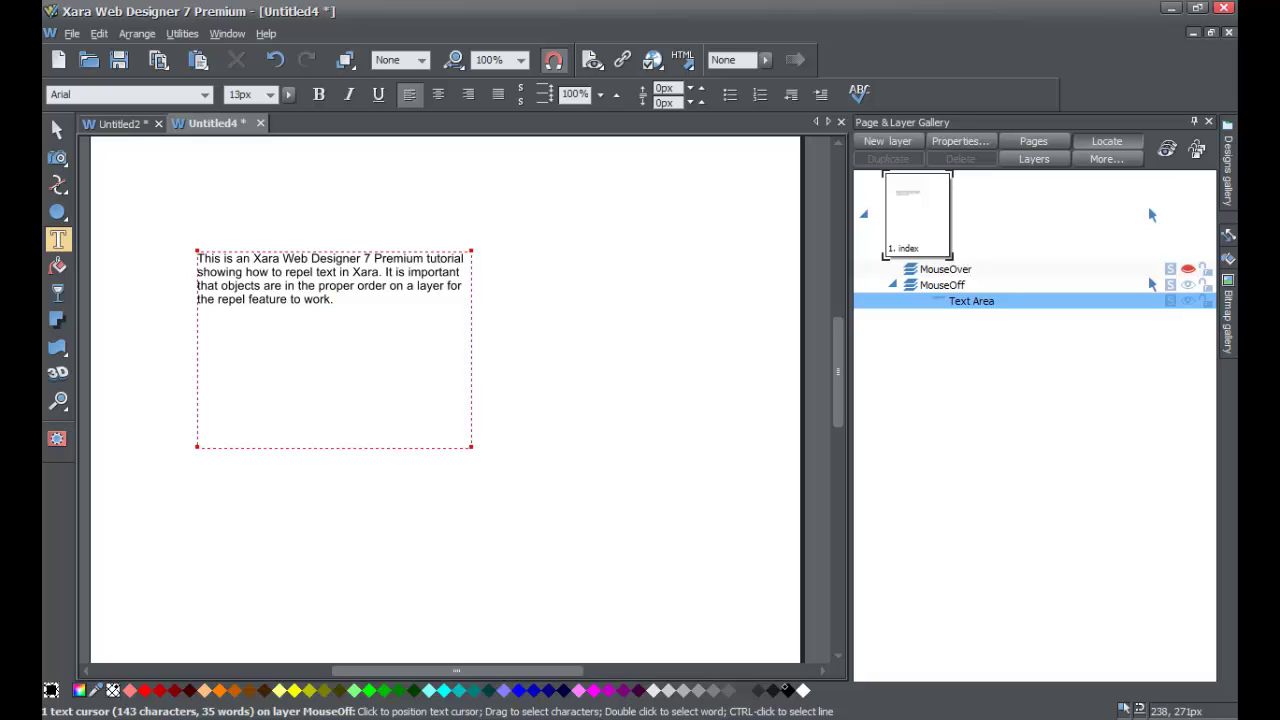
Step: Shrink the text area to fit the paragraph and move it to X 148px, Y 236px
left_click_drag(473, 447, 474, 336)
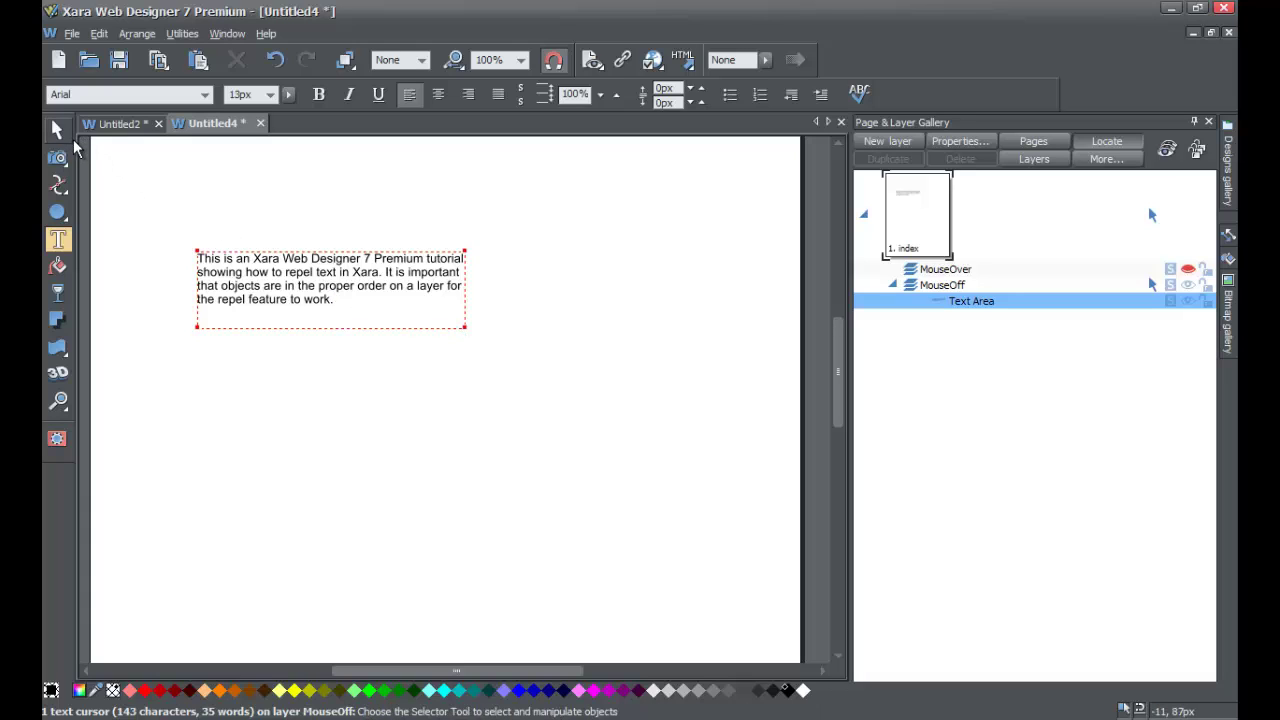
left_click(64, 133)
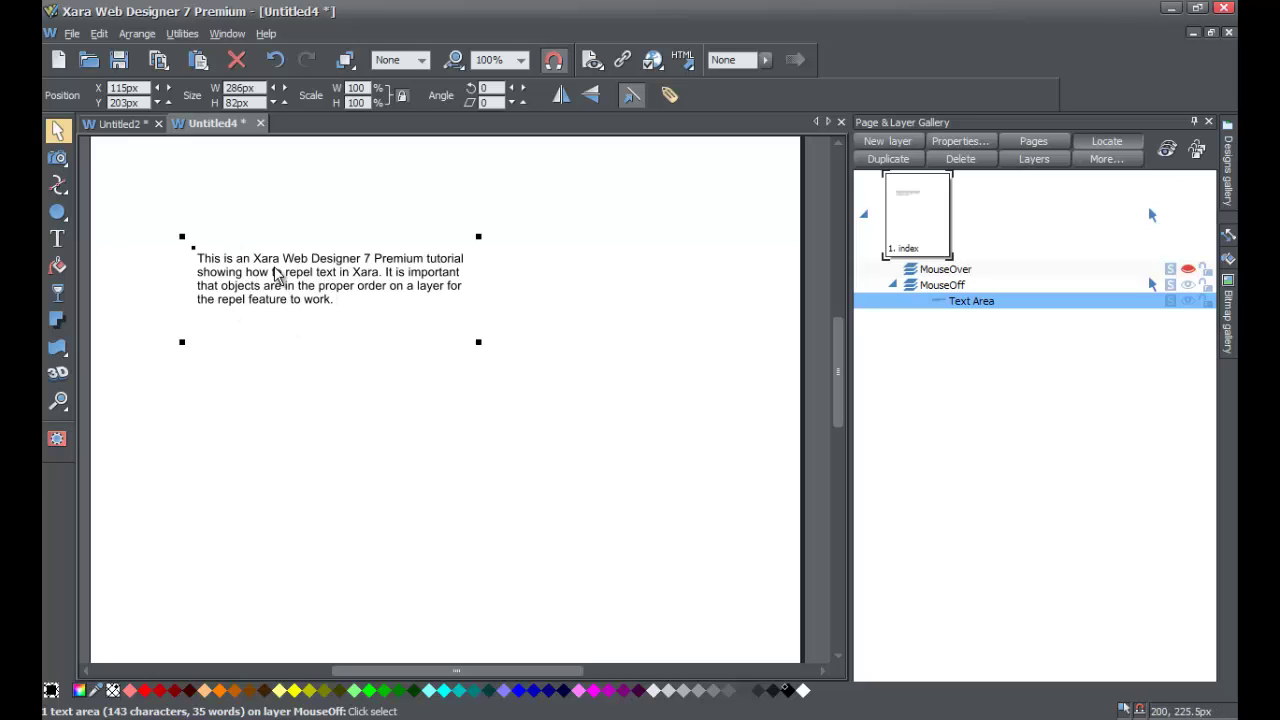
left_click_drag(265, 290, 296, 321)
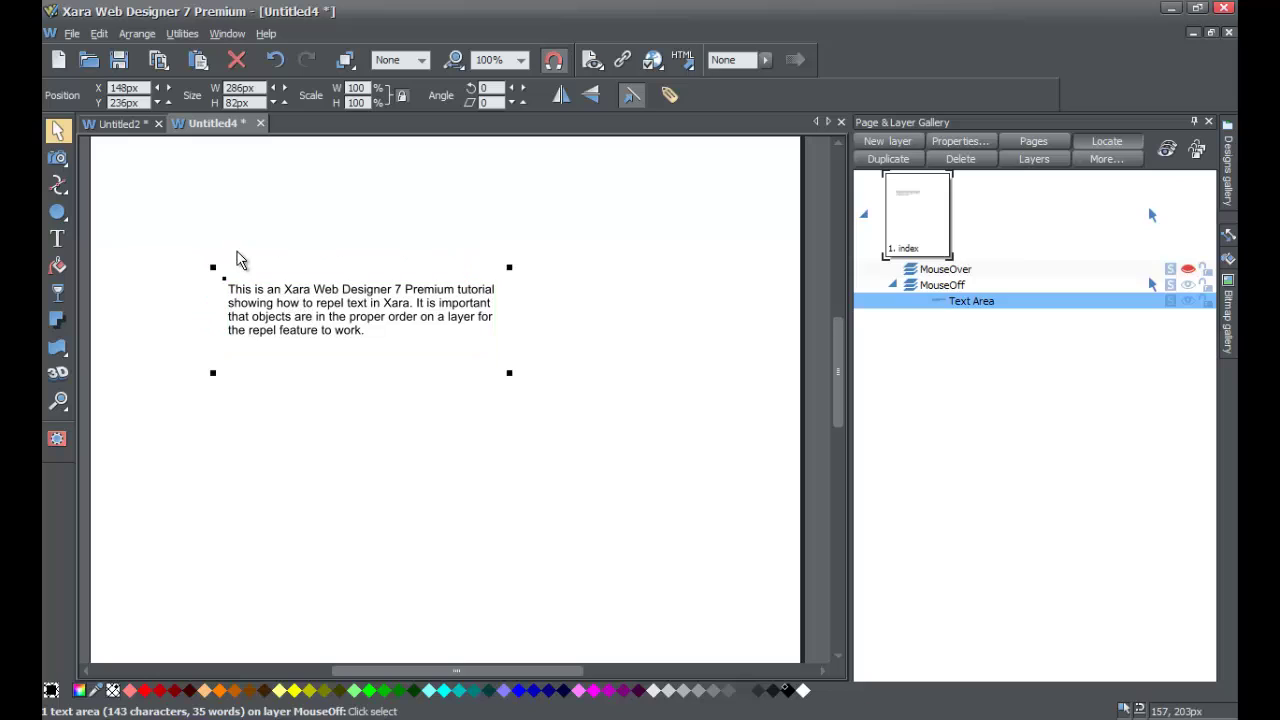
left_click(225, 258)
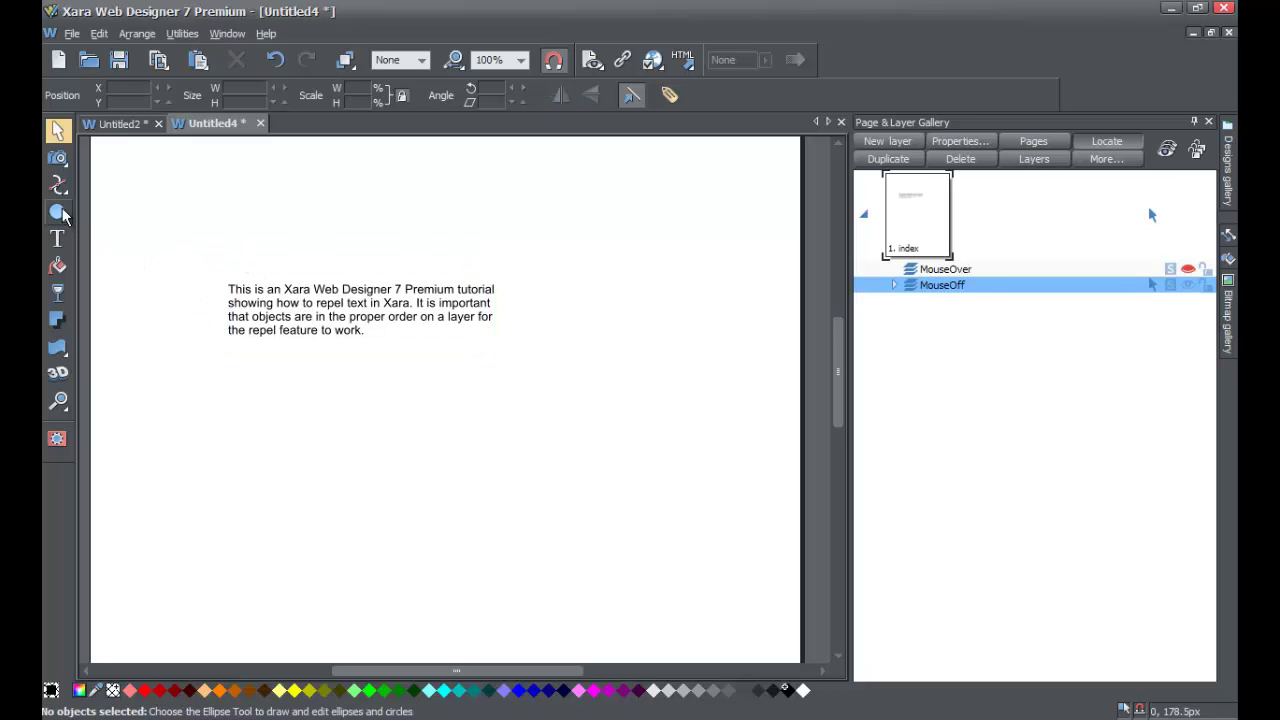
mouse_move(60, 215)
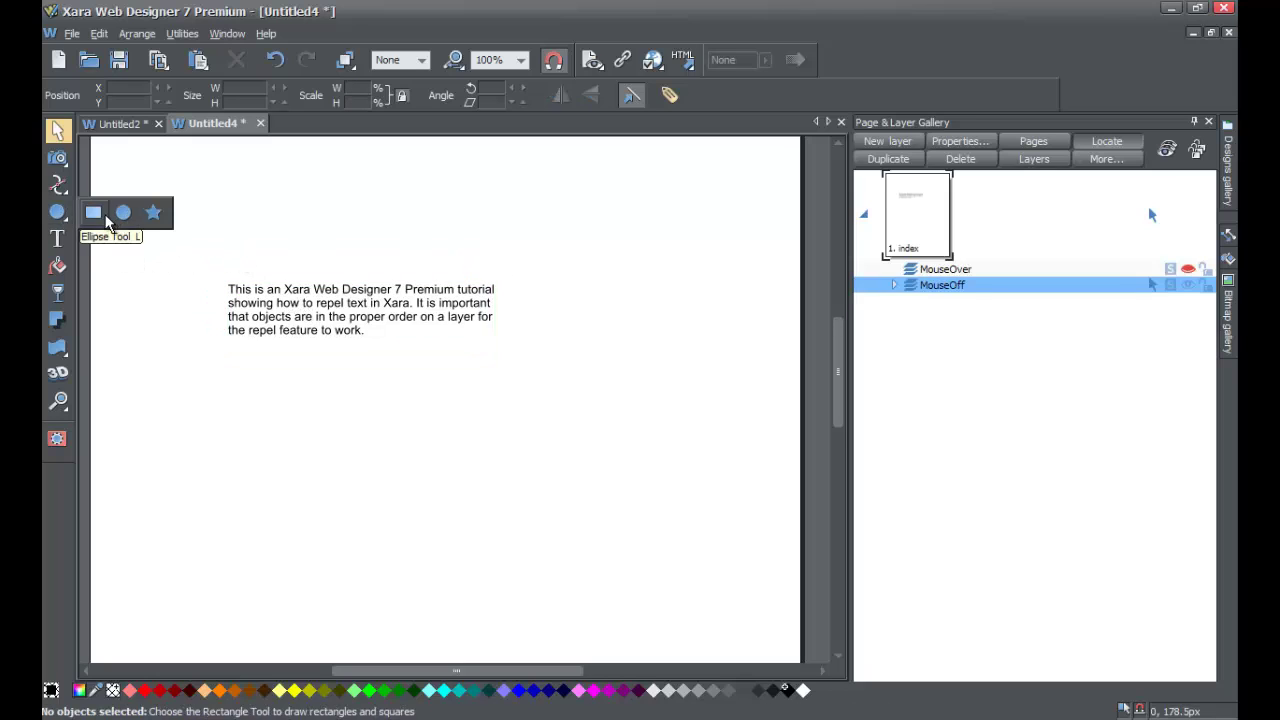
Step: Draw a black 193×201px circle to the right of the paragraph
left_click(121, 214)
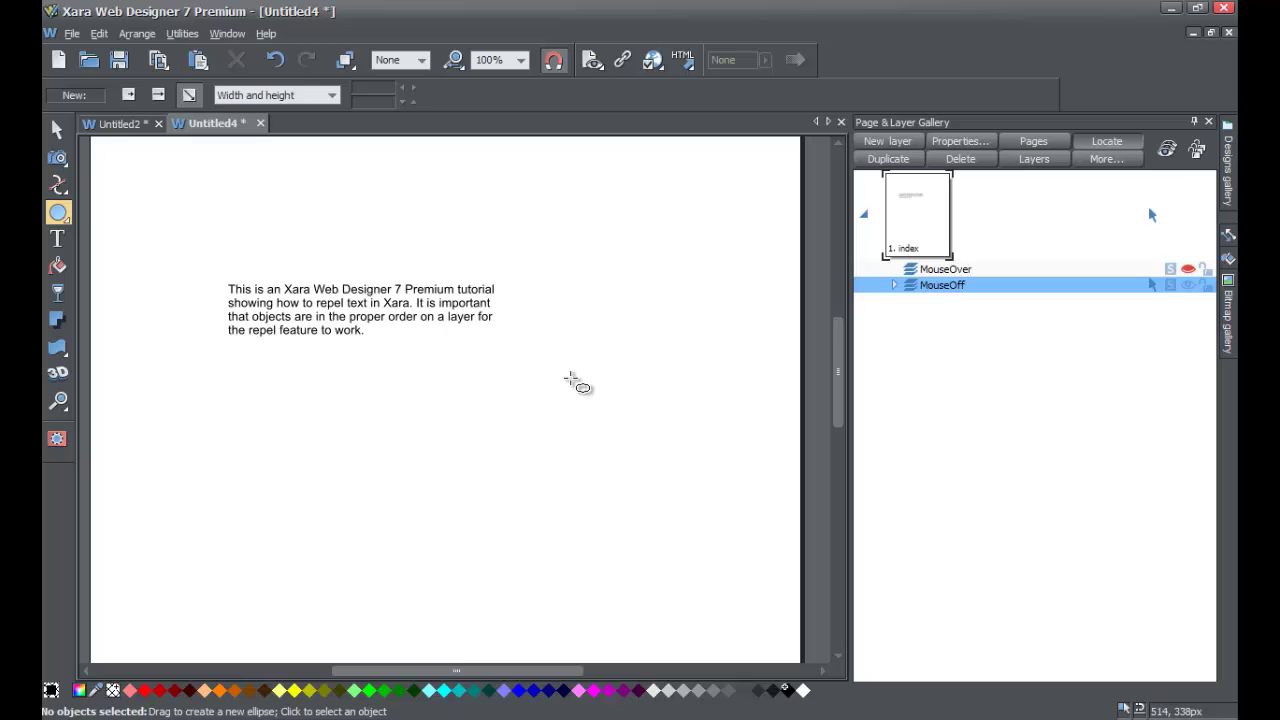
left_click_drag(514, 294, 700, 486)
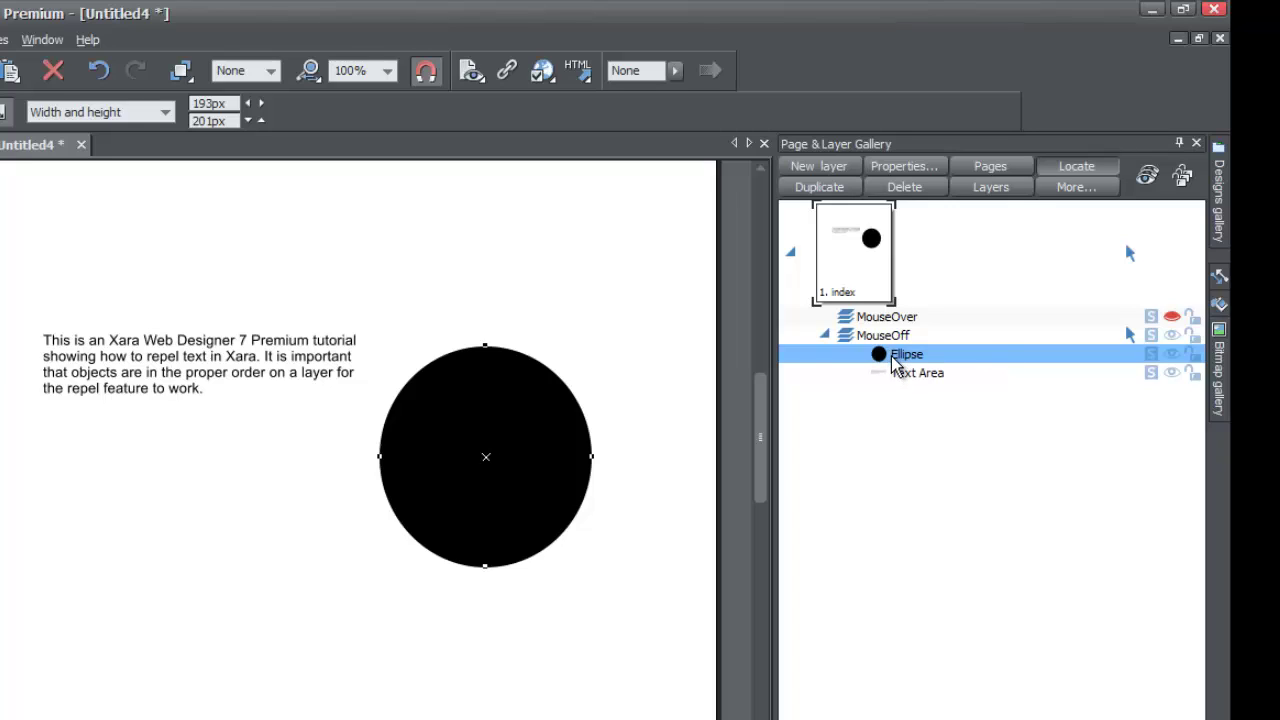
mouse_move(884, 362)
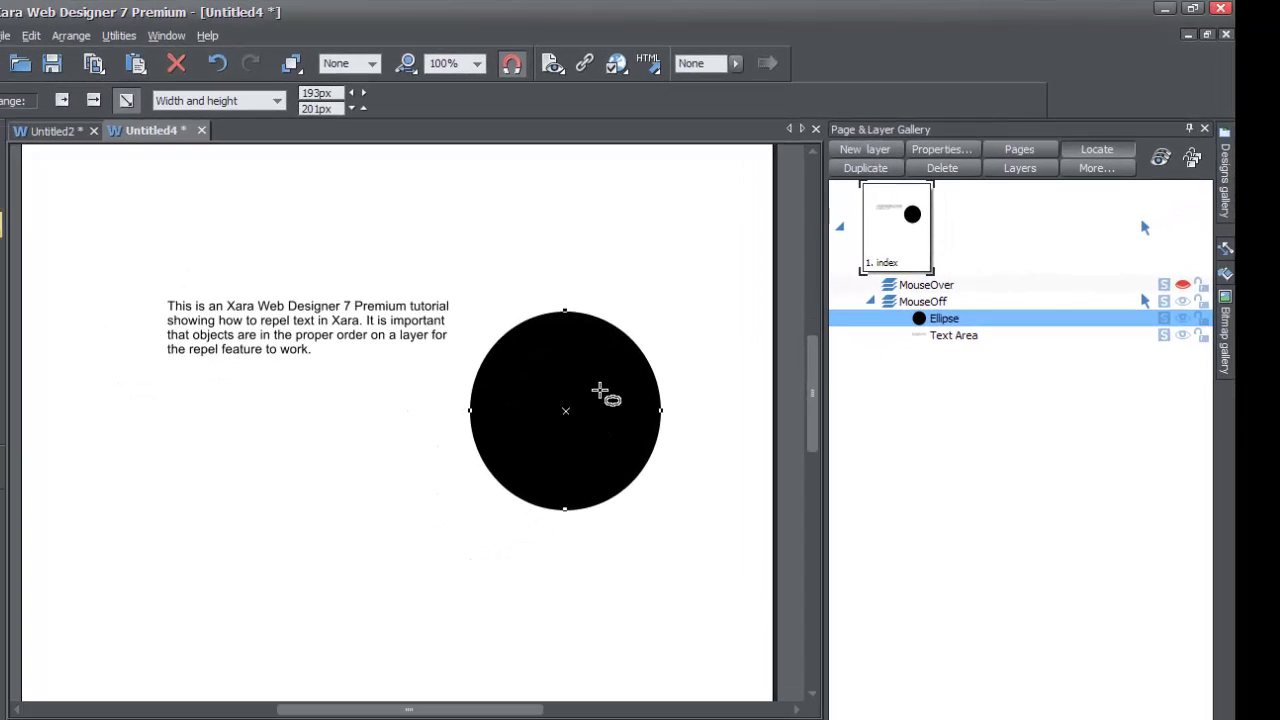
Step: Set the black circle to Repel text under and drag it across the paragraph to test wrapping
right_click(588, 381)
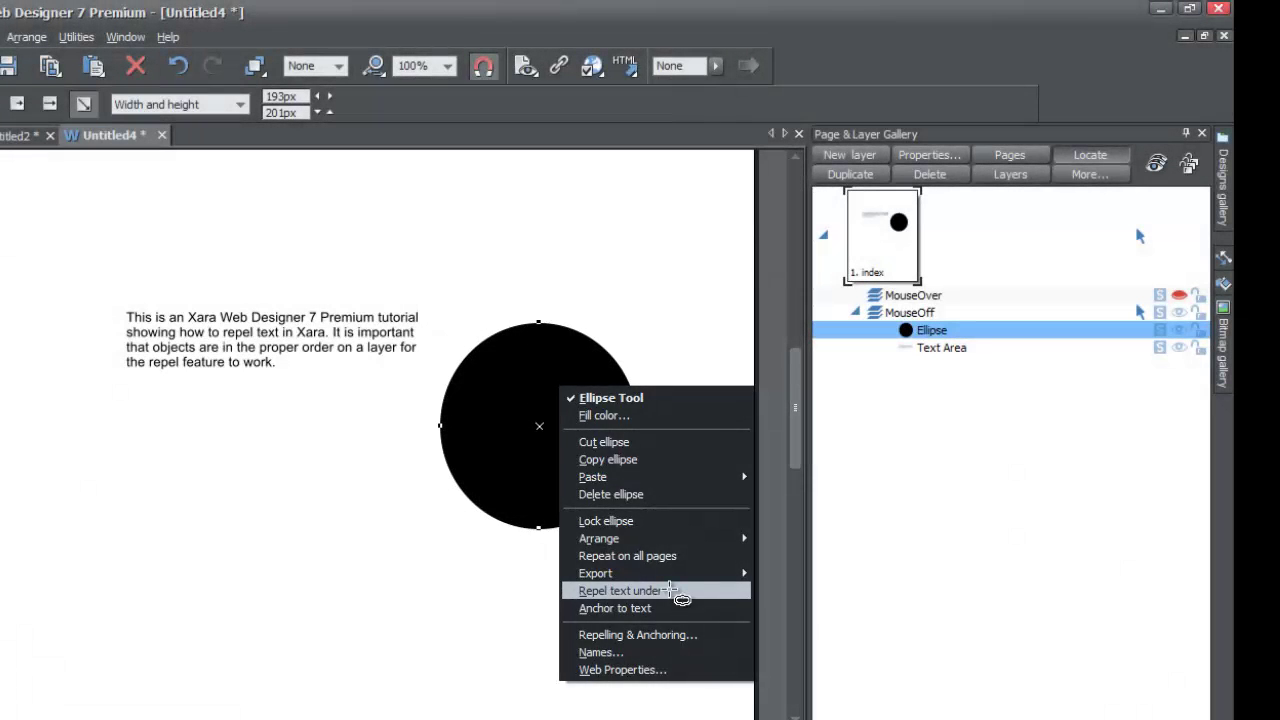
left_click(671, 591)
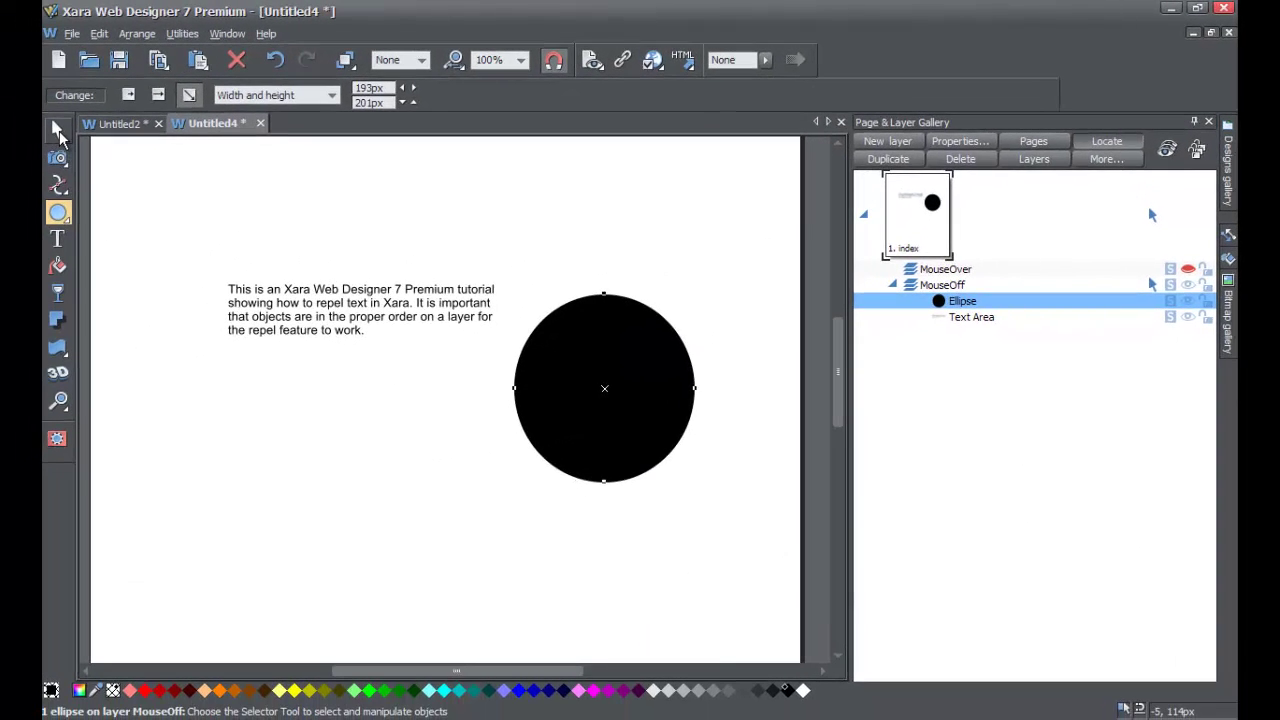
left_click(57, 130)
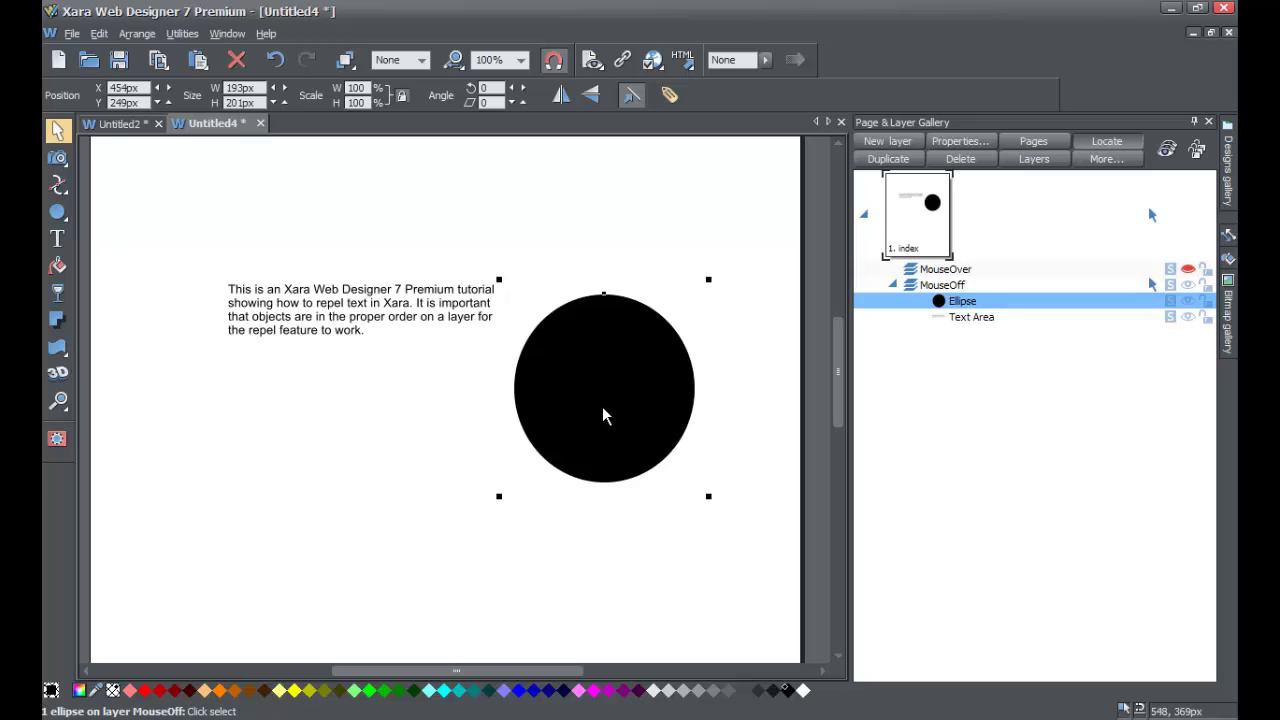
left_click_drag(602, 410, 440, 494)
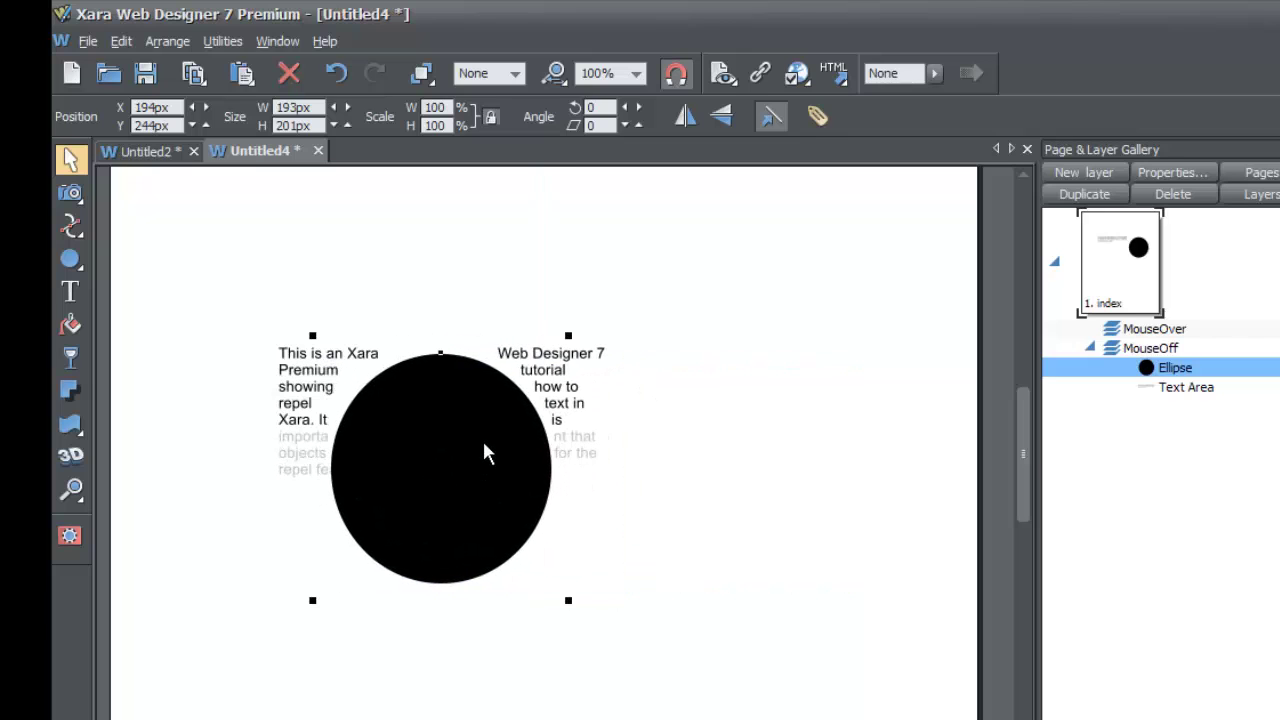
left_click_drag(486, 451, 615, 410)
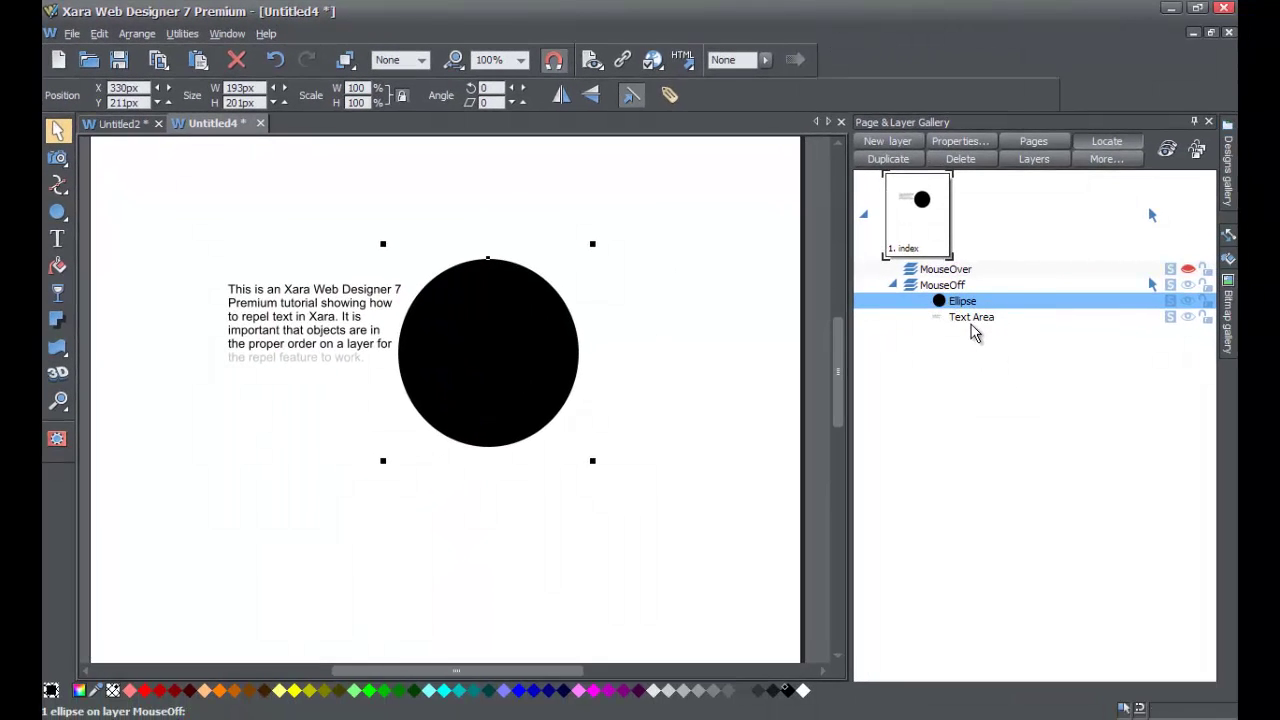
mouse_move(940, 303)
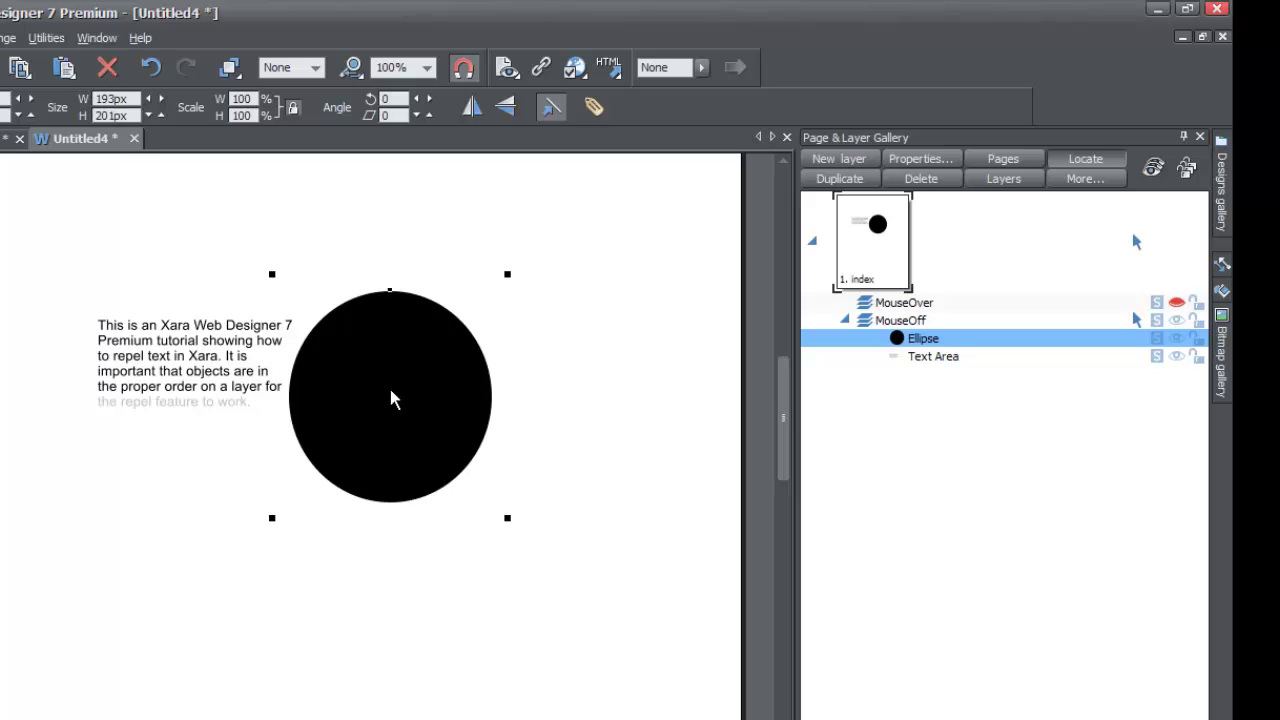
mouse_move(391, 393)
left_mouse_down()
mouse_move(271, 366)
mouse_move(386, 380)
left_mouse_up()
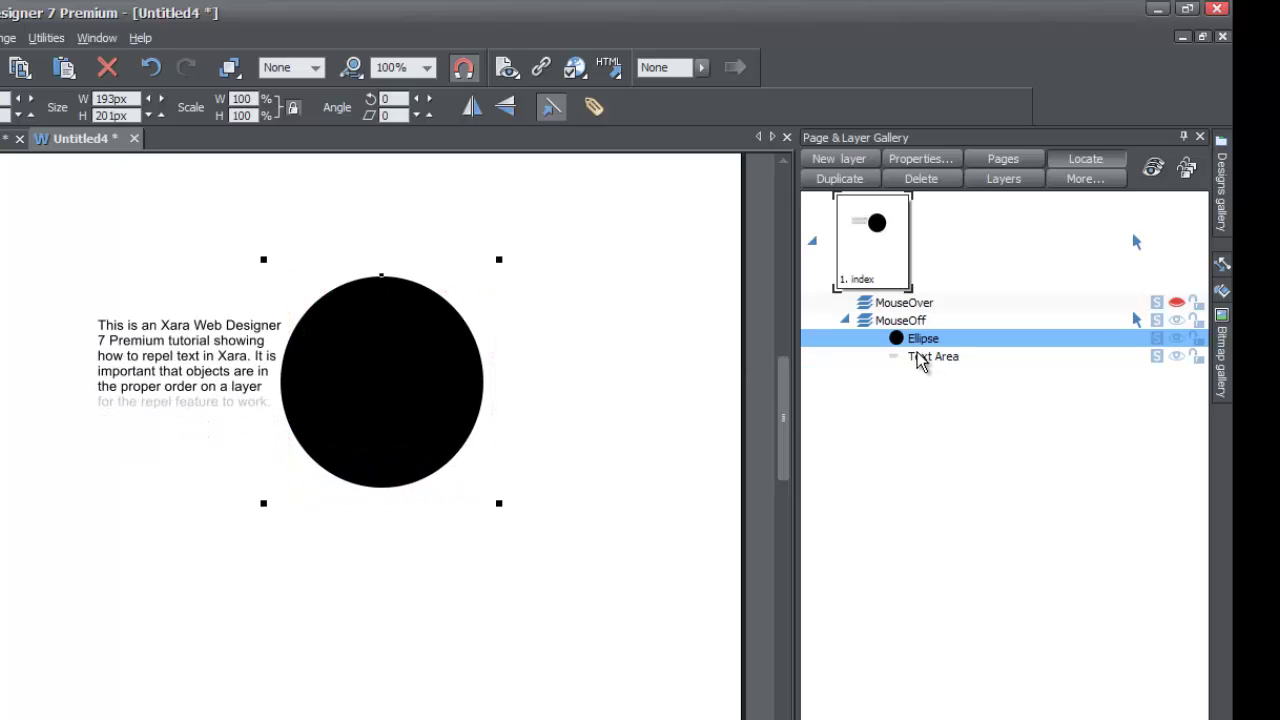
mouse_move(897, 342)
Step: Restack the Ellipse below the Text Area, then drag the circle over the full-width text lines
left_click_drag(904, 343, 905, 372)
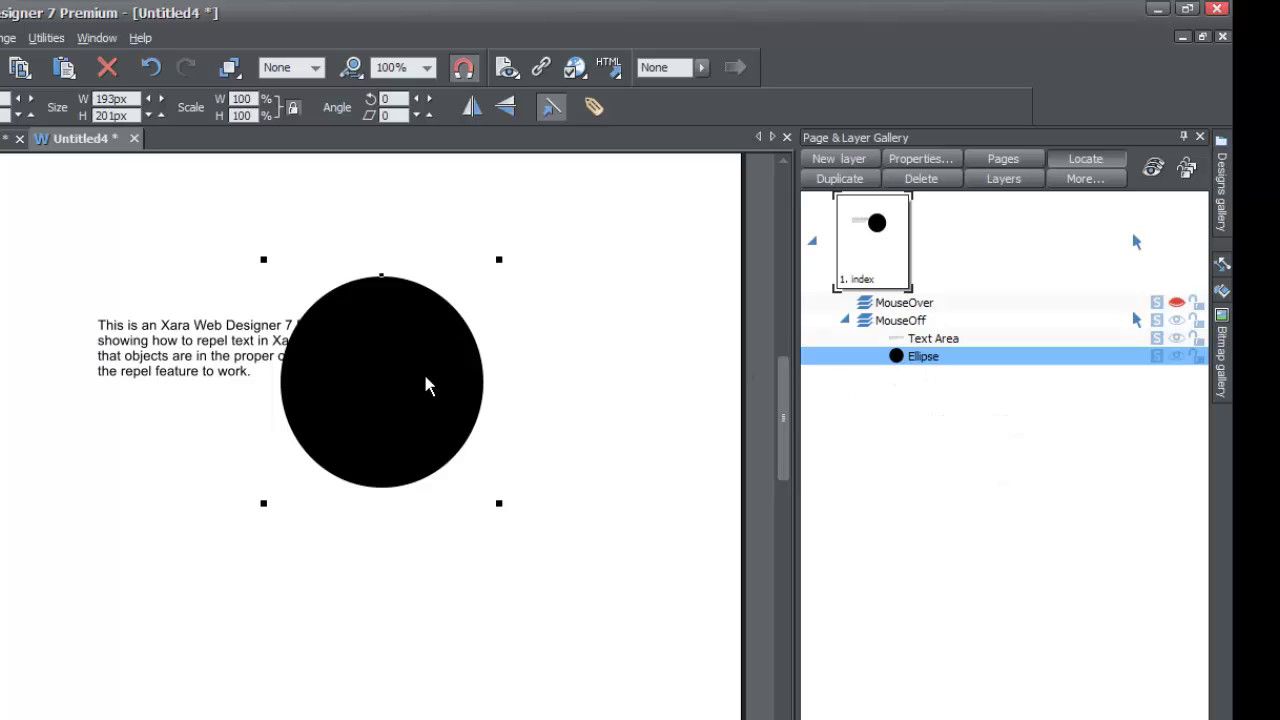
mouse_move(429, 380)
left_mouse_down()
mouse_move(477, 366)
mouse_move(381, 358)
mouse_move(357, 503)
mouse_move(74, 380)
mouse_move(251, 437)
mouse_move(377, 317)
mouse_move(491, 343)
mouse_move(409, 349)
mouse_move(519, 358)
mouse_move(403, 366)
mouse_move(486, 360)
mouse_move(428, 362)
left_mouse_up()
left_click(525, 380)
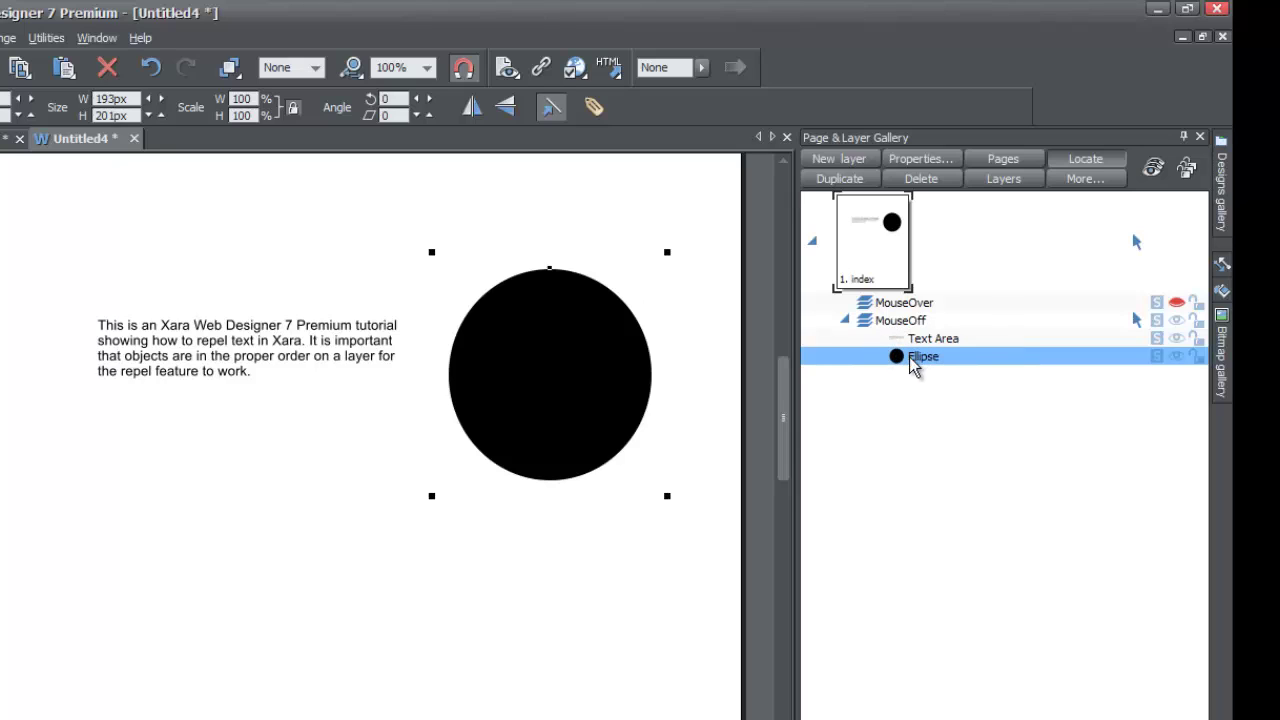
mouse_move(898, 370)
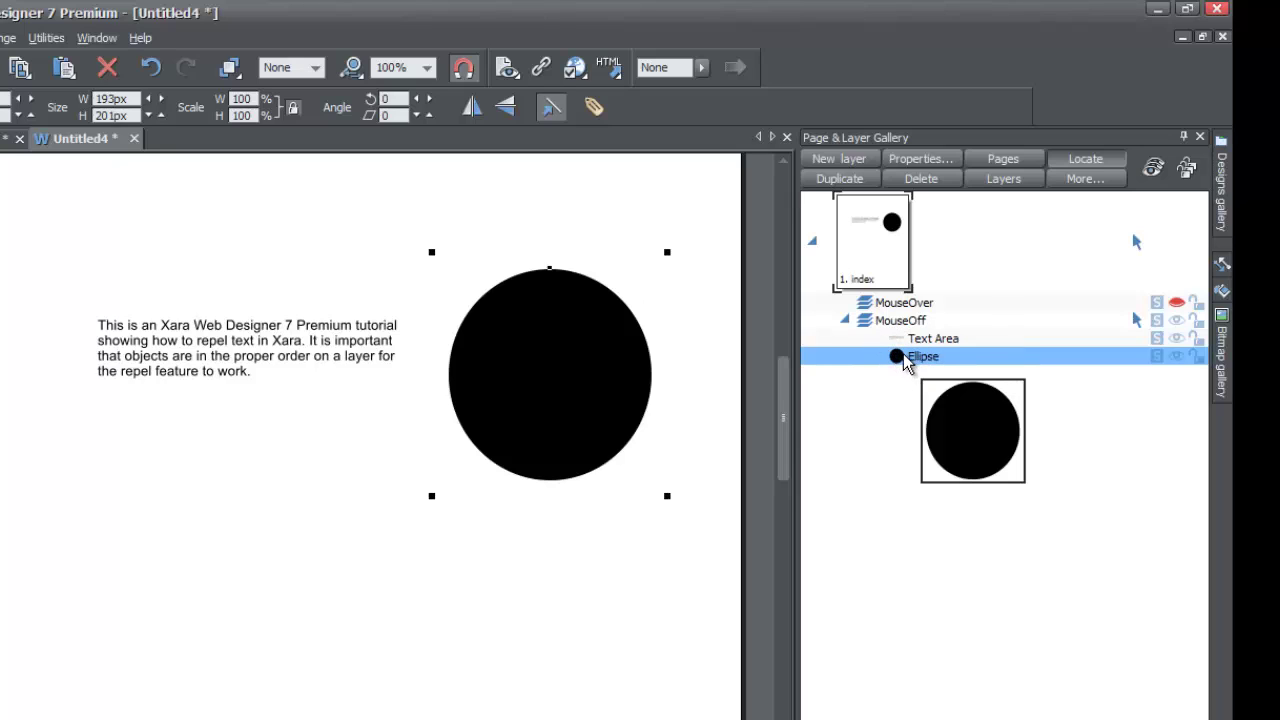
left_click_drag(617, 325, 557, 351)
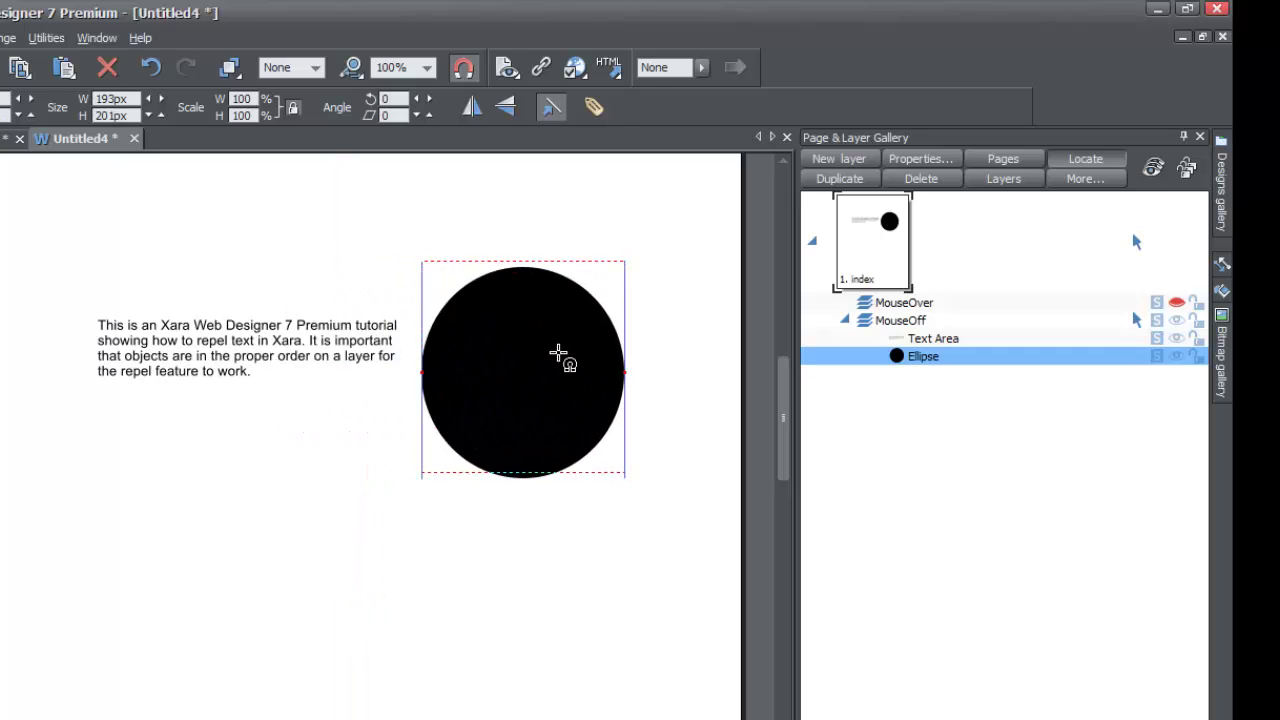
Step: Fill the circle green (#75ba07) and move it left over the paragraph
left_click(97, 690)
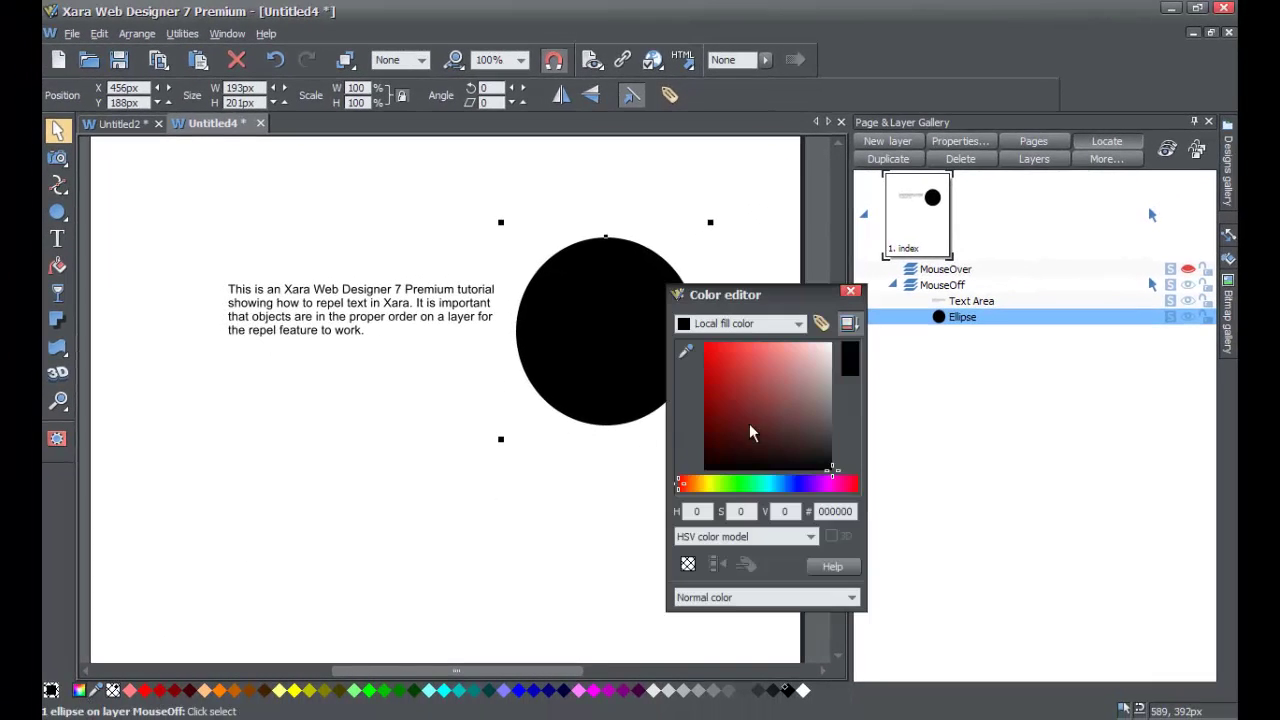
left_click(710, 379)
left_click_drag(697, 485, 722, 487)
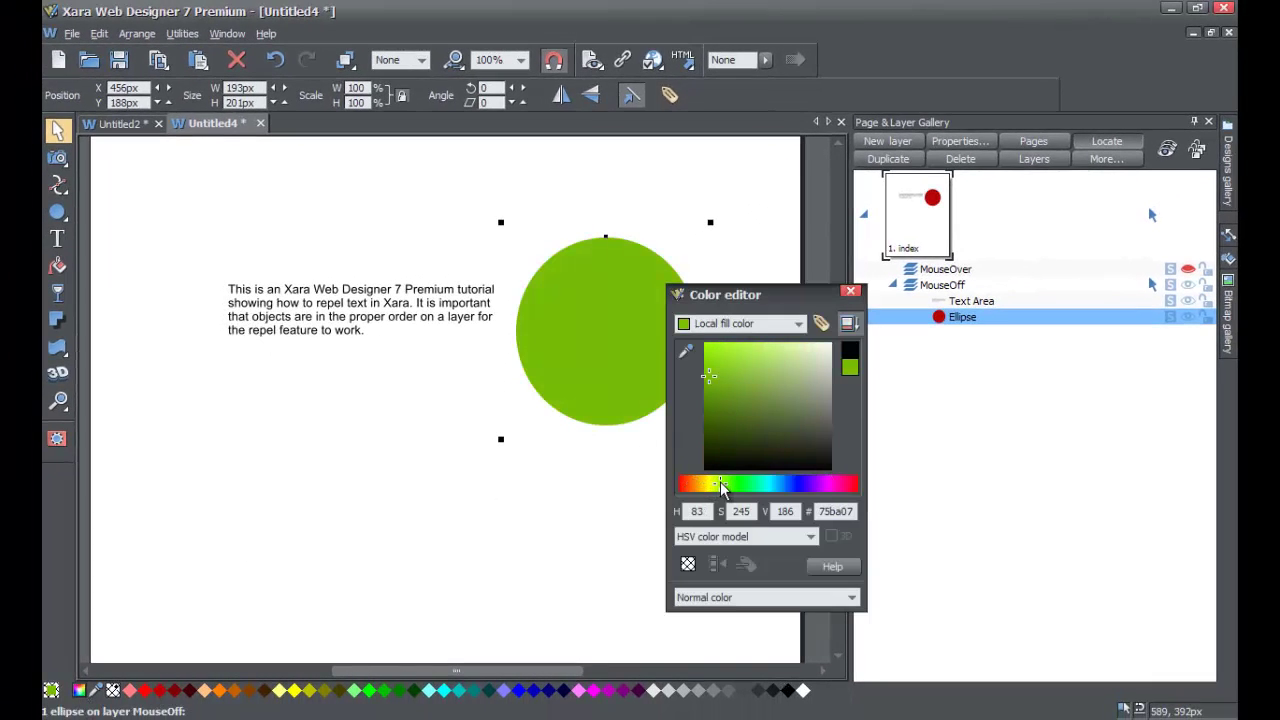
left_click(850, 290)
left_click_drag(674, 329, 652, 298)
Step: Restack the Ellipse above the Text Area and drag the circle into the paragraph so text wraps both sides
left_click_drag(962, 316, 942, 300)
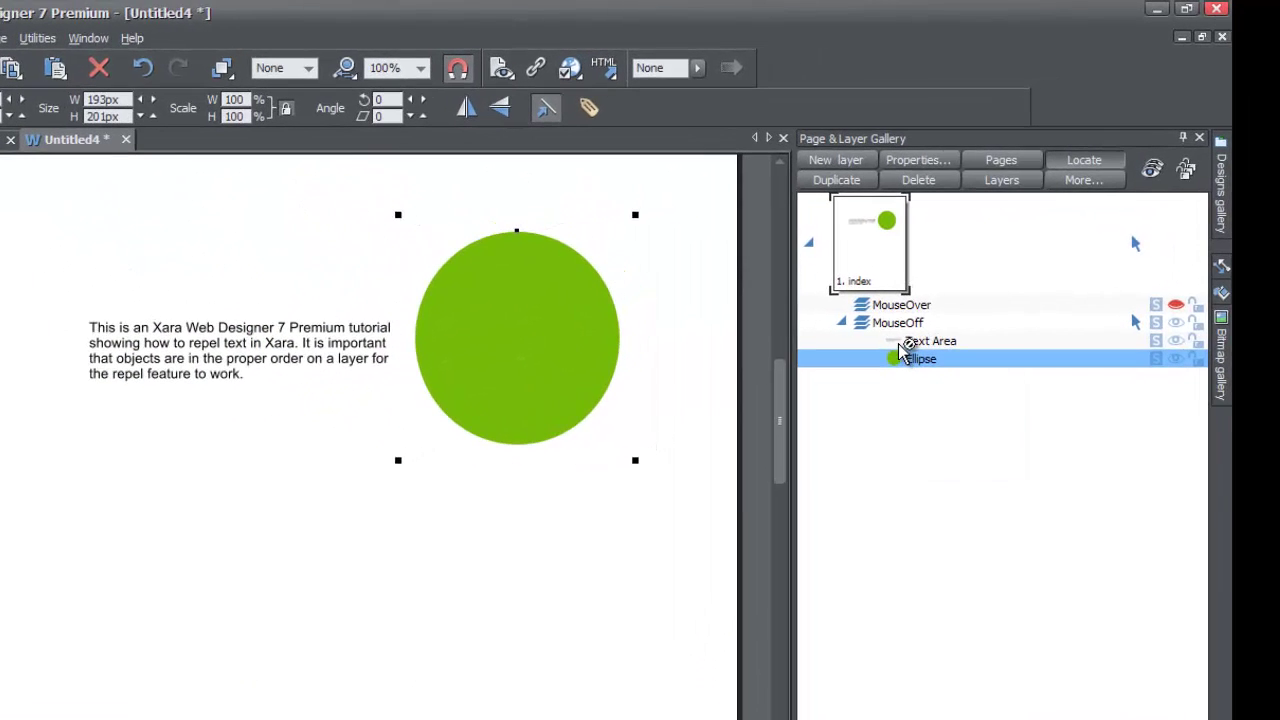
left_click_drag(900, 342, 903, 337)
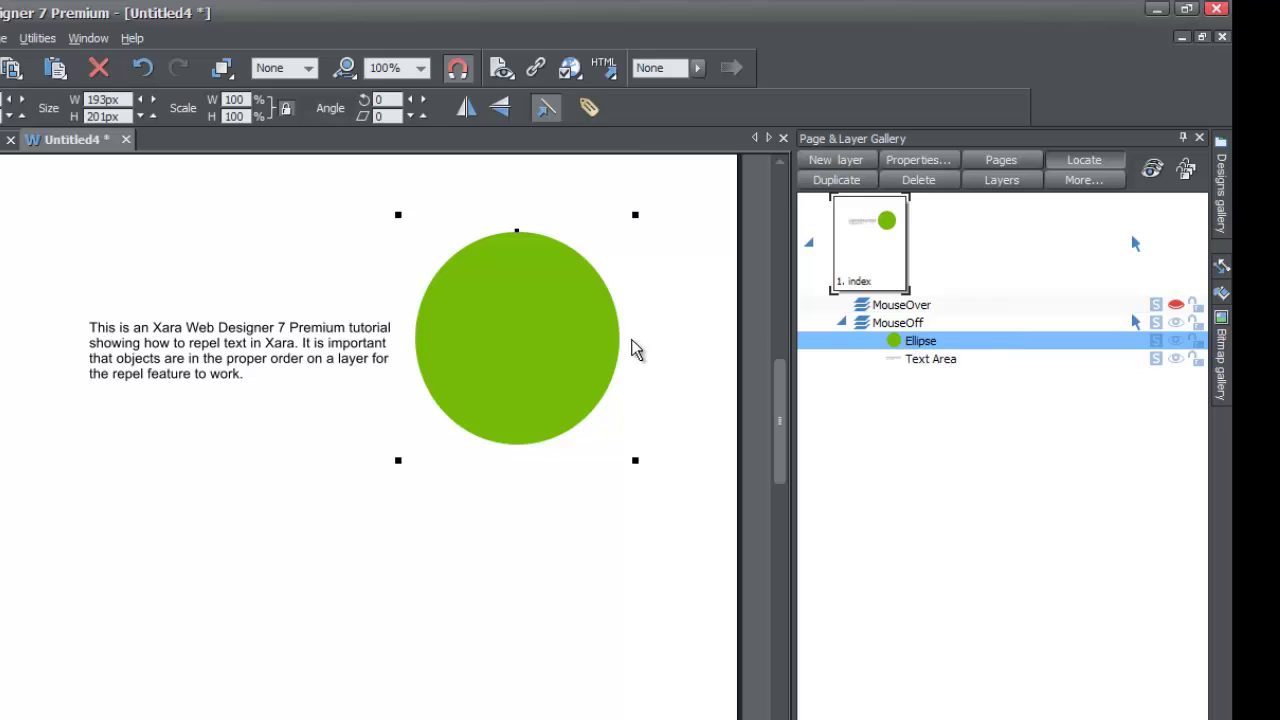
left_click_drag(515, 345, 306, 391)
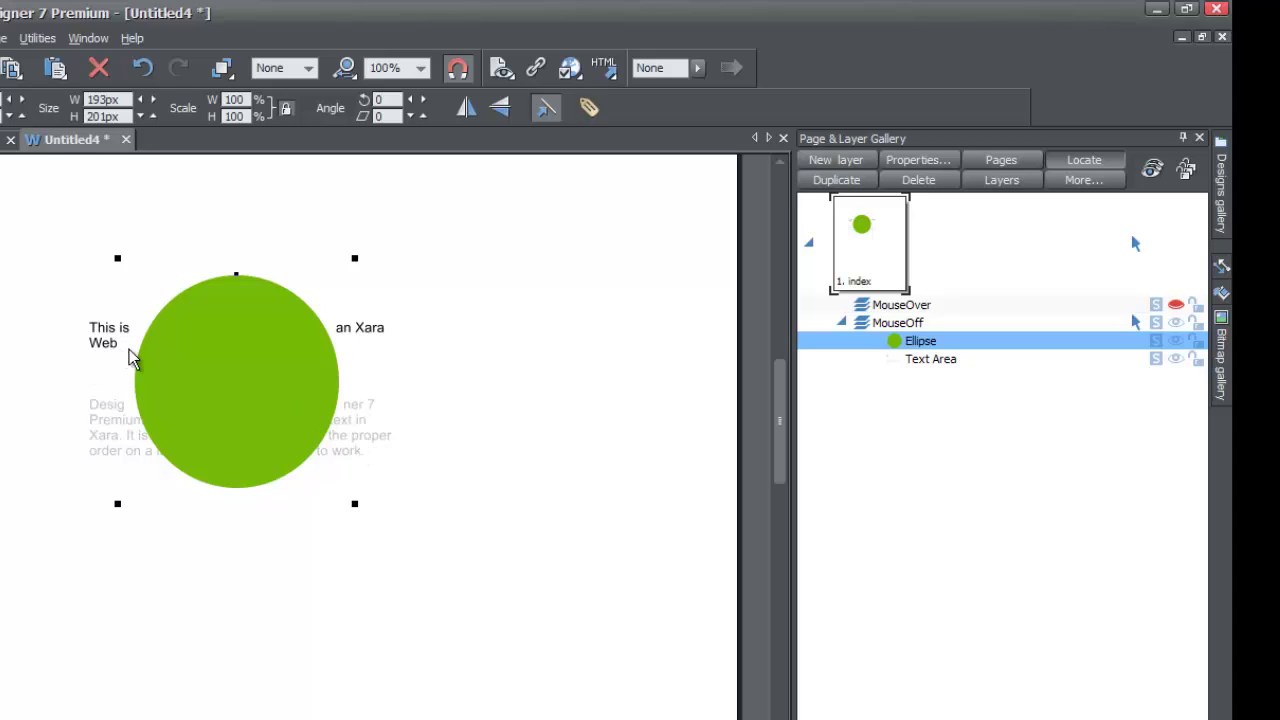
left_click_drag(224, 371, 197, 363)
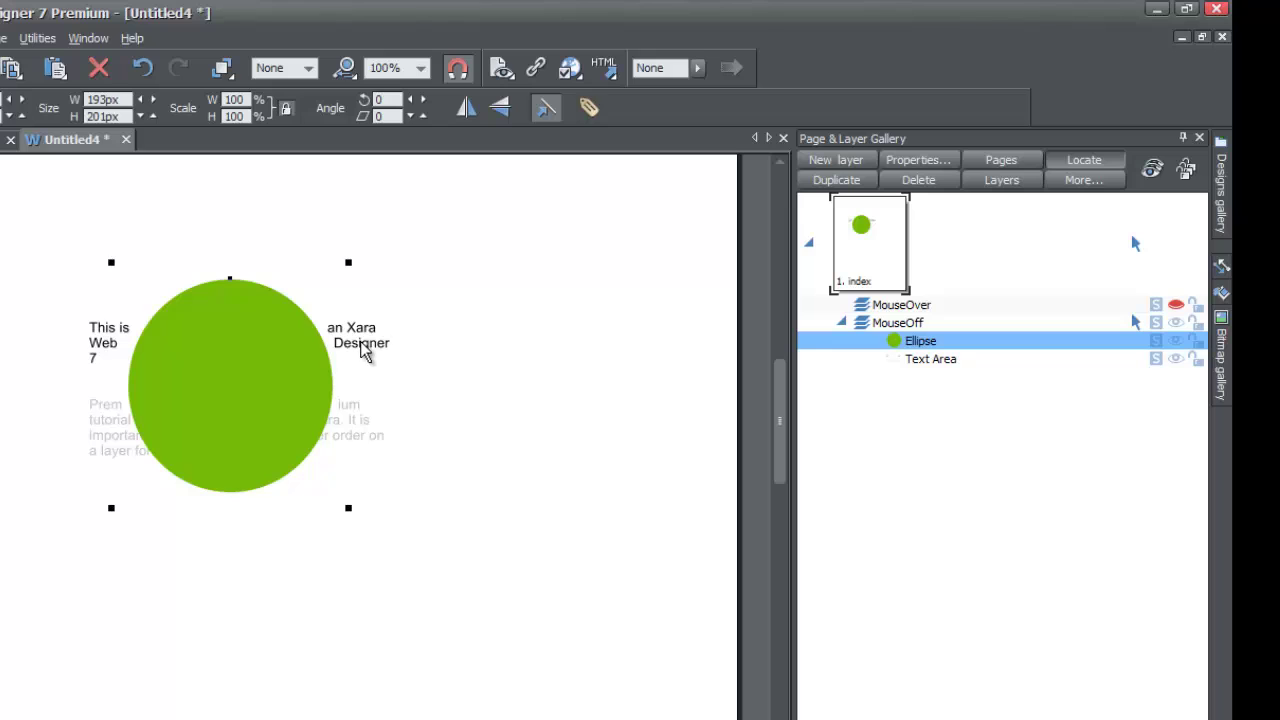
left_click(440, 353)
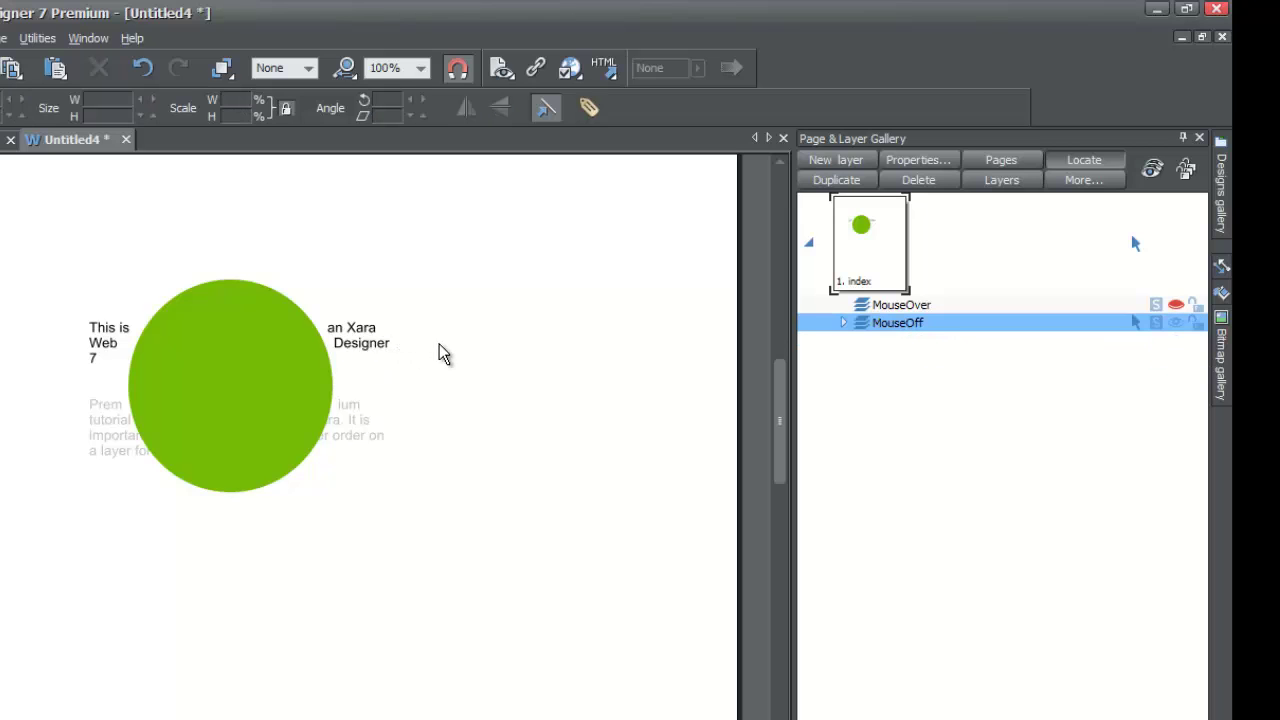
Step: Enlarge the text area down and right so the whole paragraph wraps through to "to work."
double_click(383, 350)
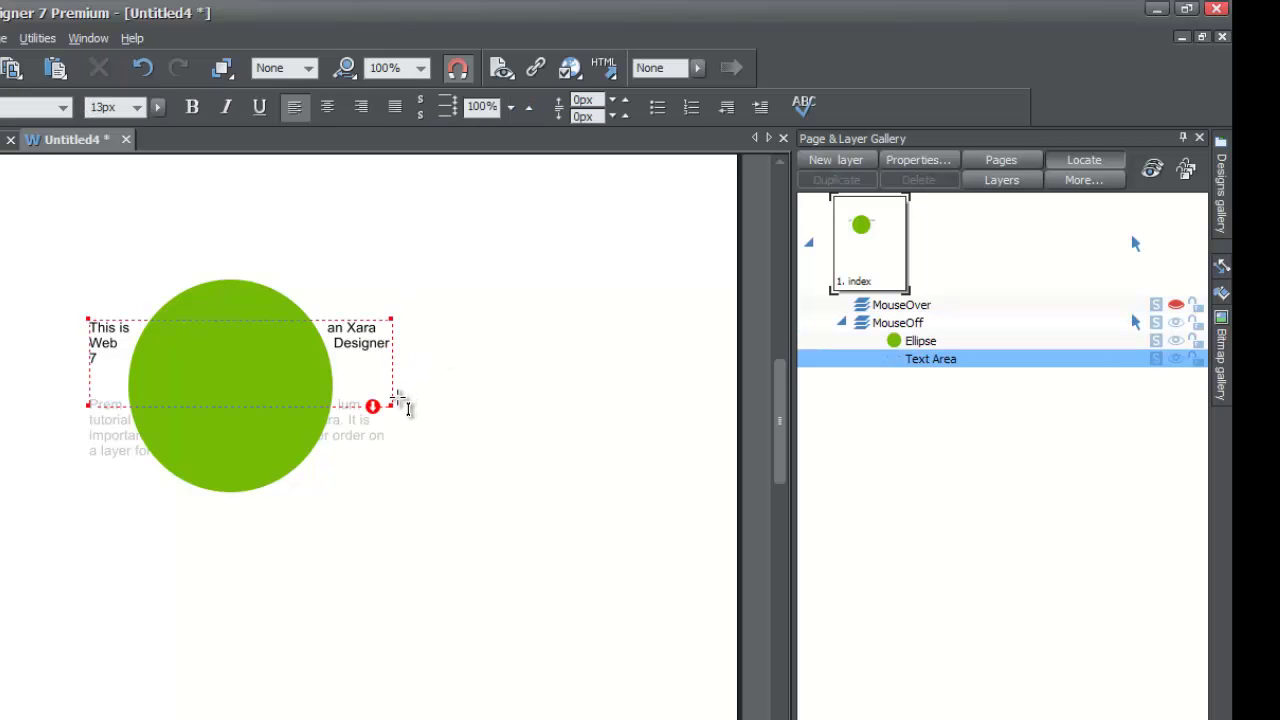
left_click_drag(394, 406, 458, 528)
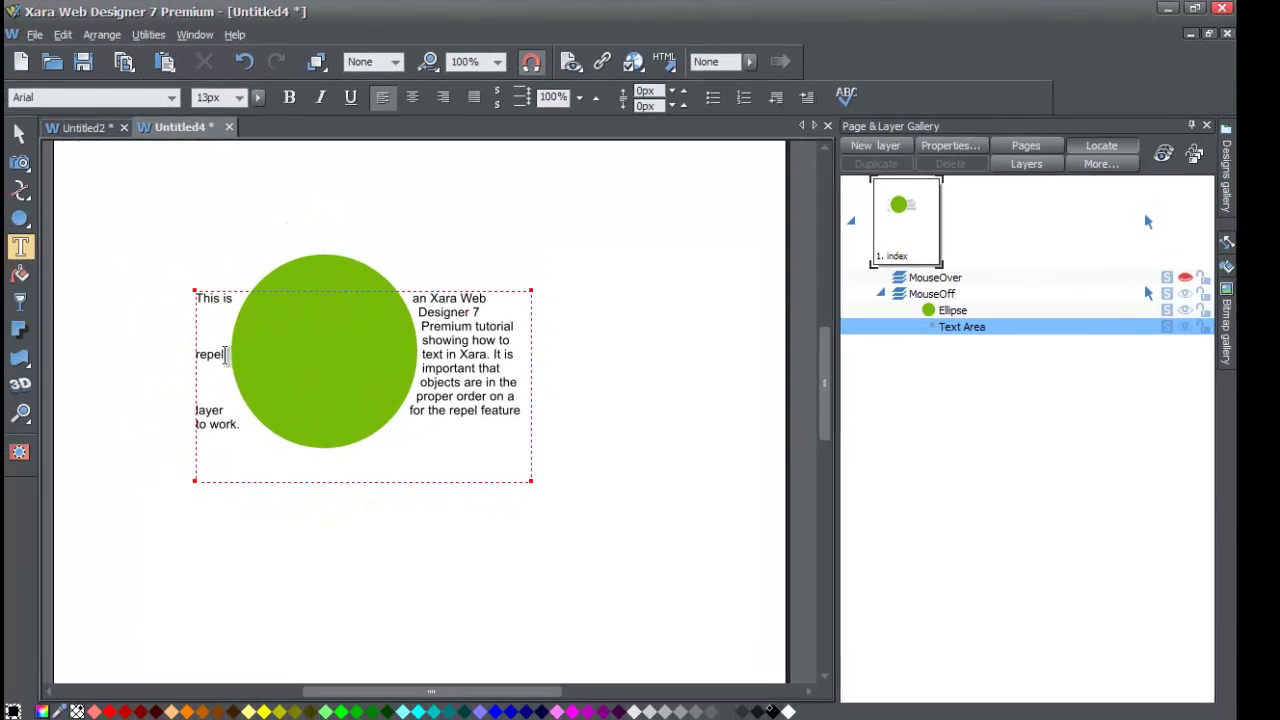
Step: Drag the green circle back and forth until it sits centred within the paragraph
left_click(56, 130)
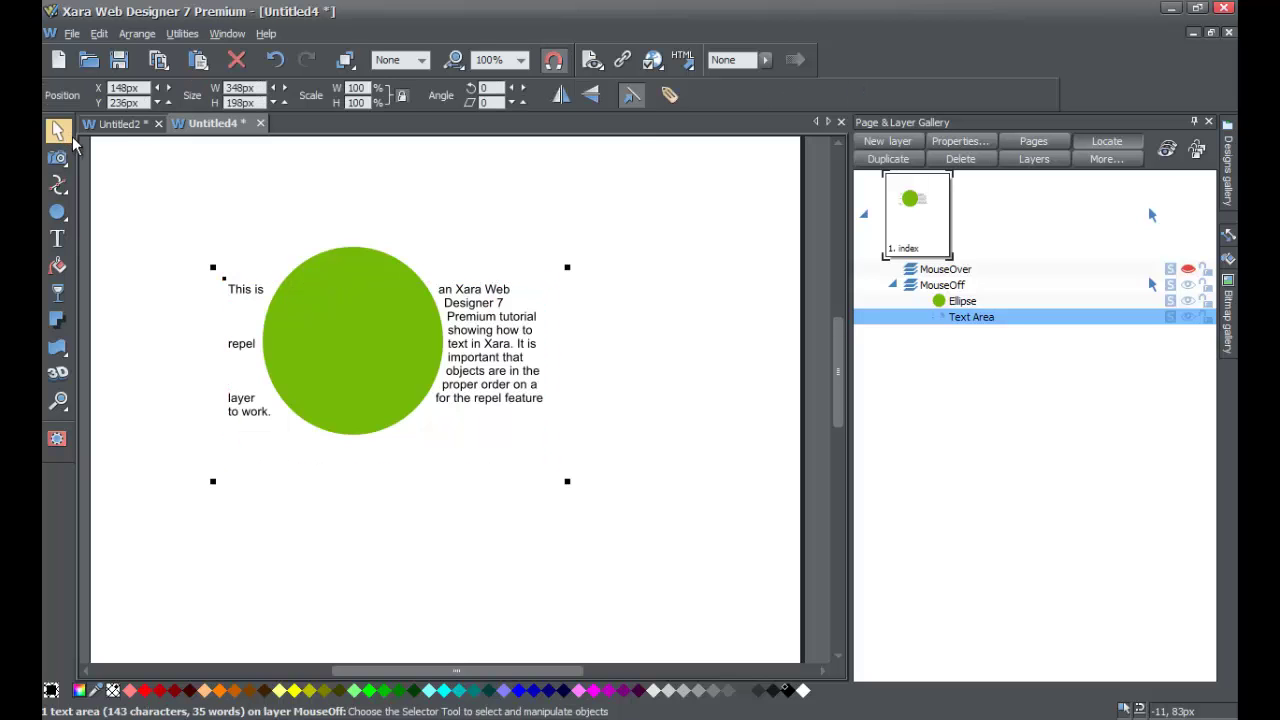
left_click_drag(335, 345, 377, 351)
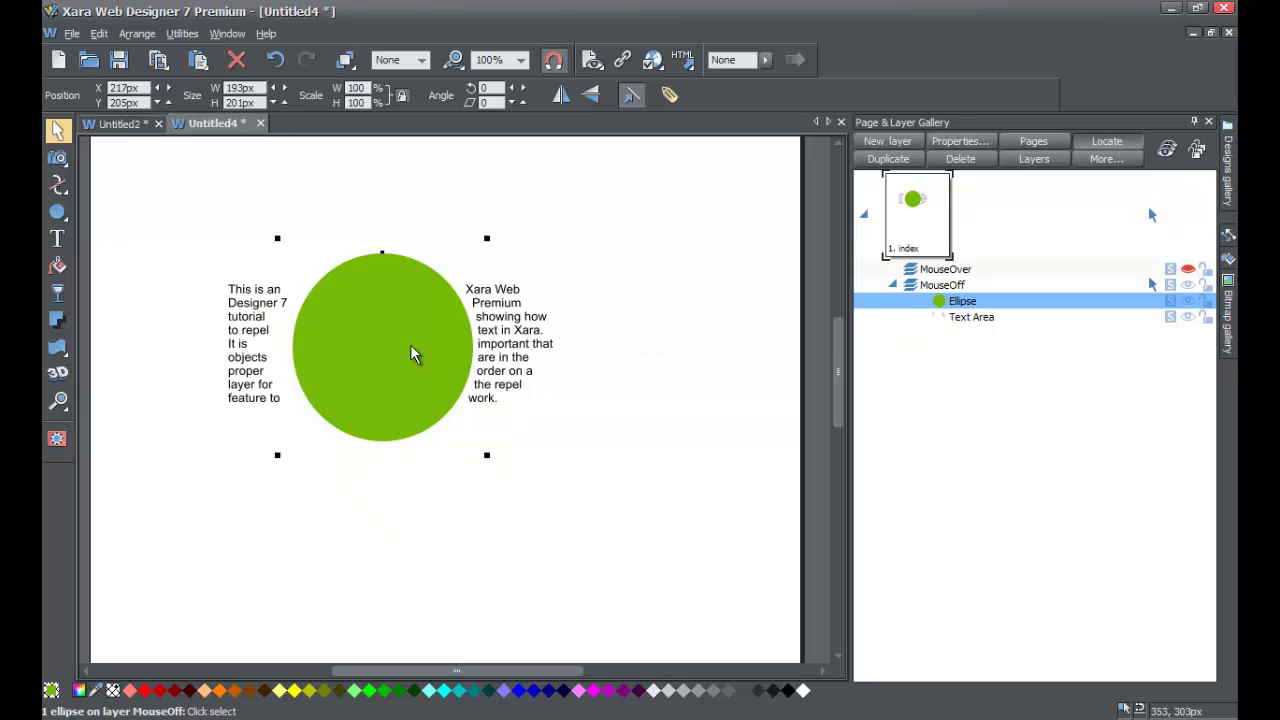
mouse_move(411, 344)
left_mouse_down()
mouse_move(426, 343)
mouse_move(407, 340)
left_mouse_up()
Step: Set the circle's repel margin to 20px in Repelling & Anchoring
right_click(385, 336)
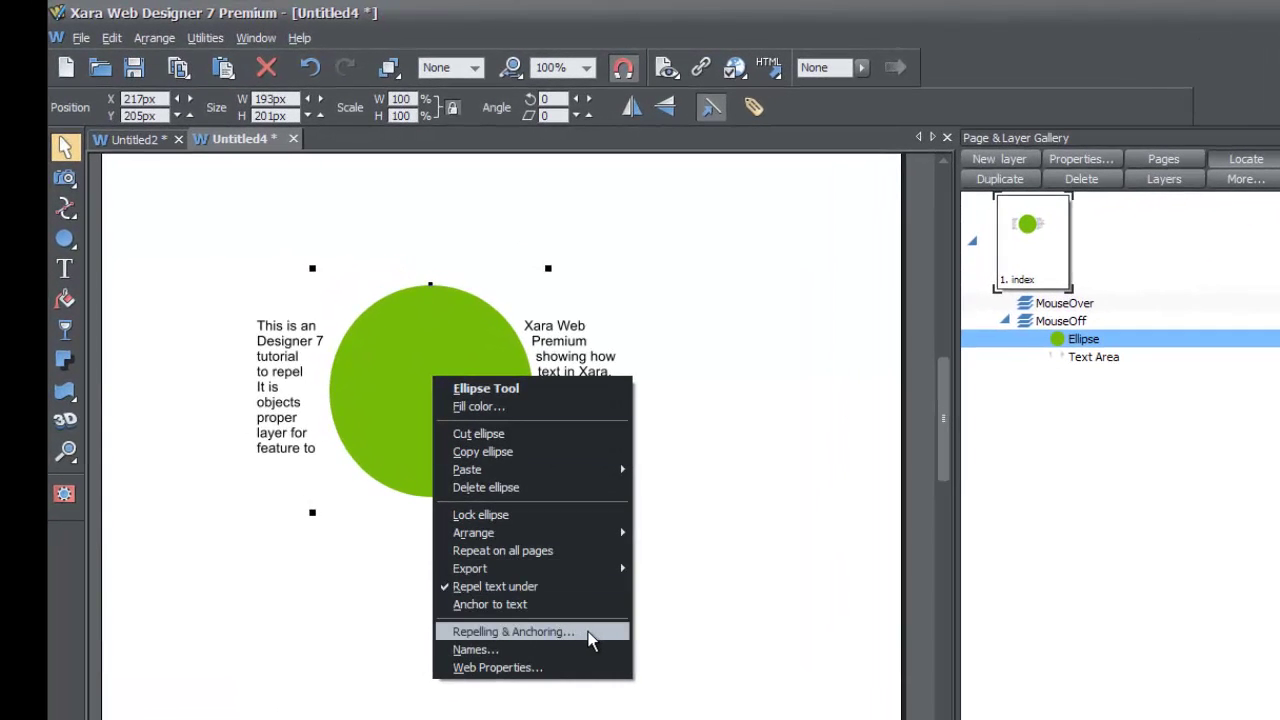
left_click(513, 632)
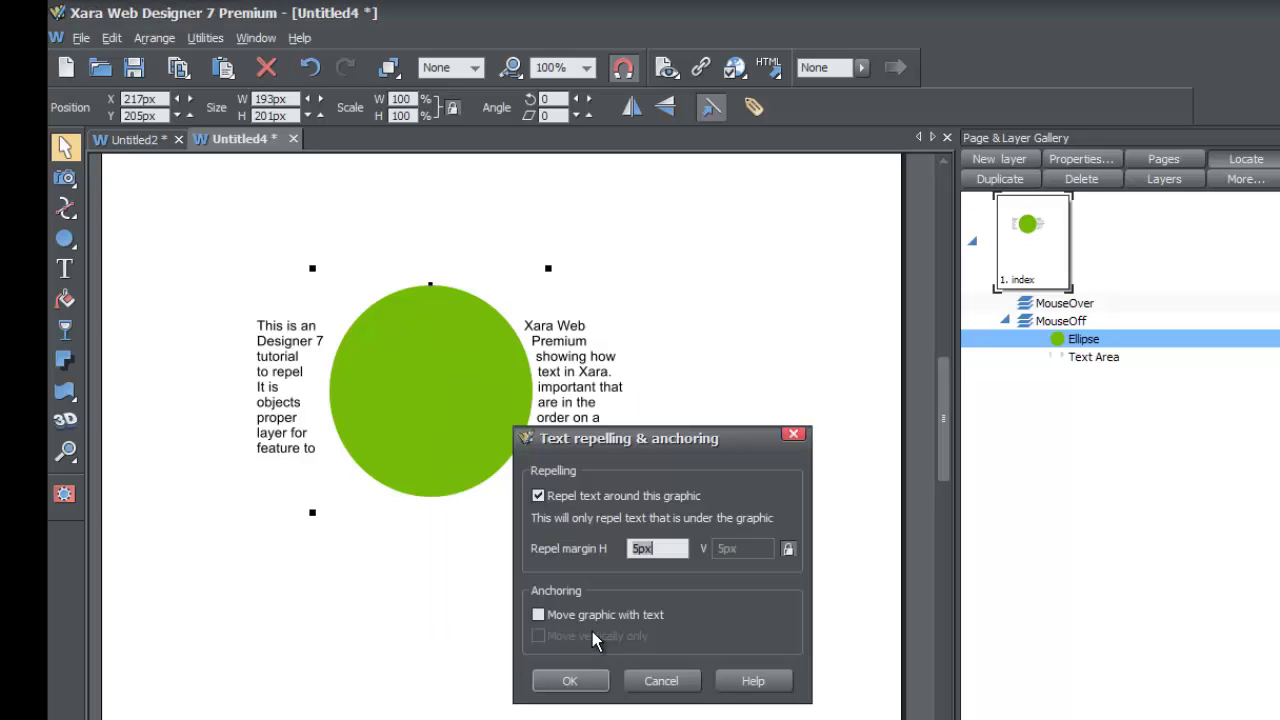
left_click_drag(640, 440, 727, 307)
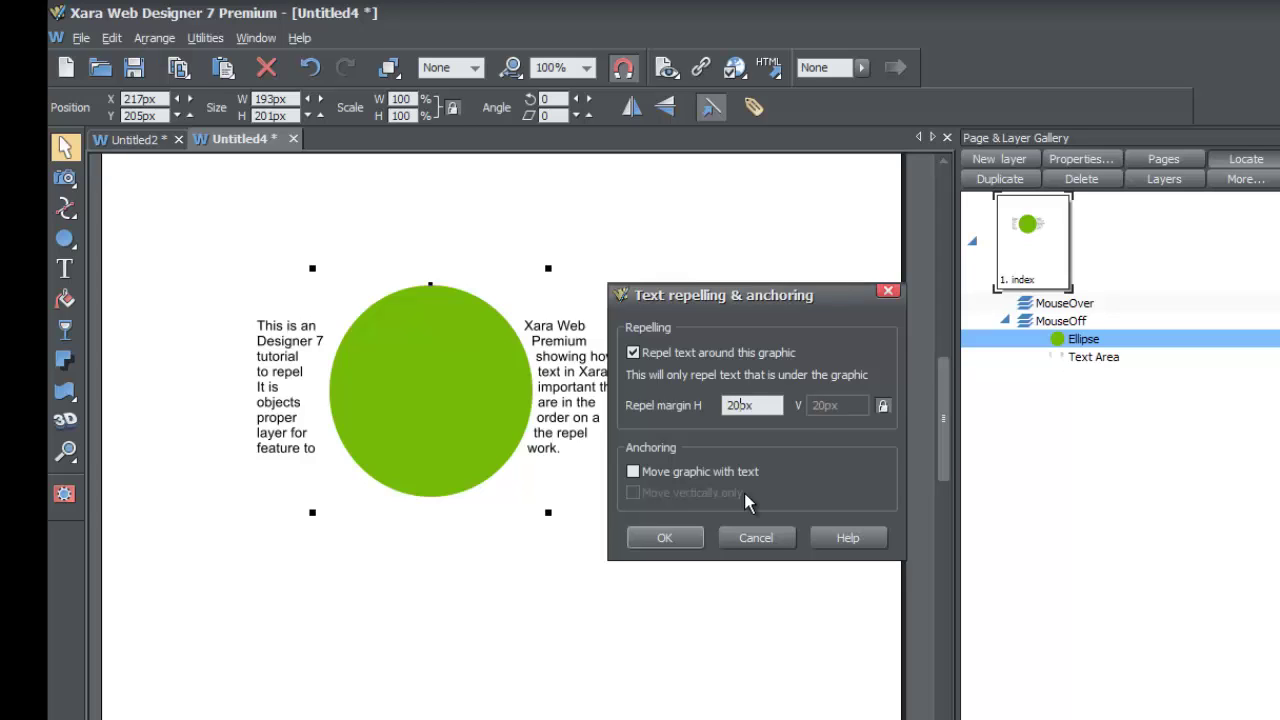
left_click(684, 539)
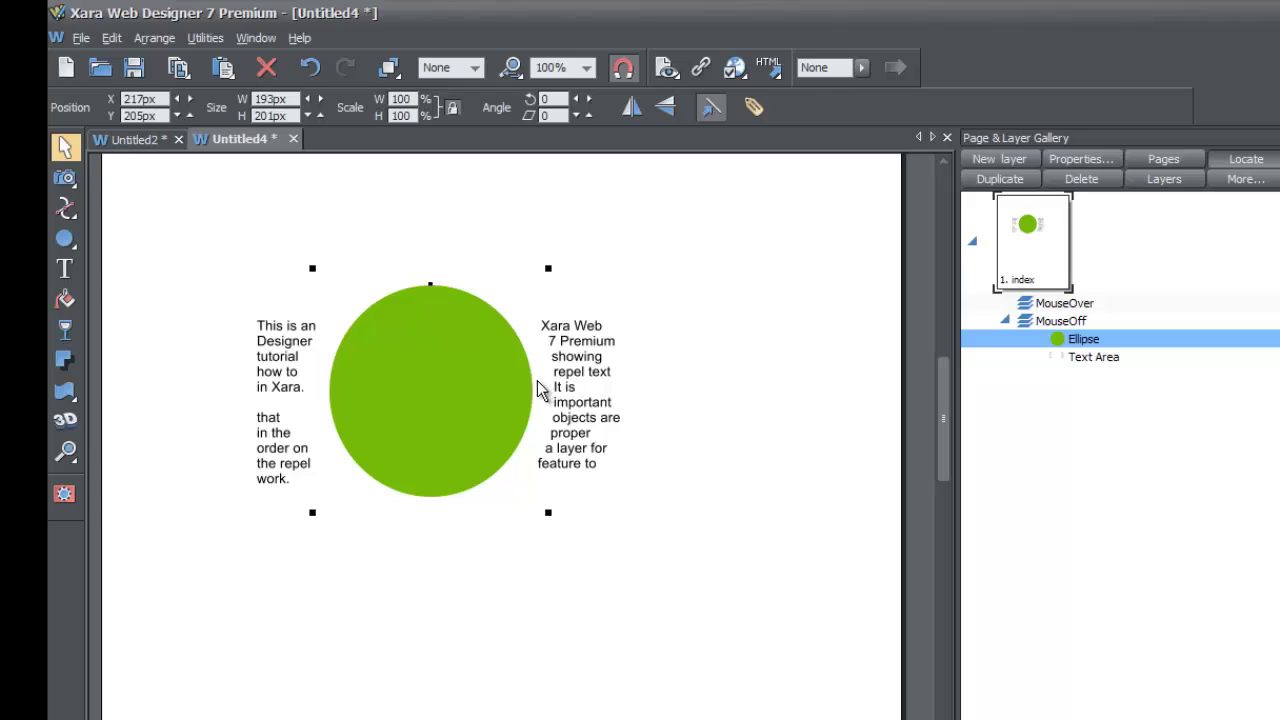
Step: Widen the green circle's horizontal repel margin to 30px in Repelling & Anchoring
right_click(491, 410)
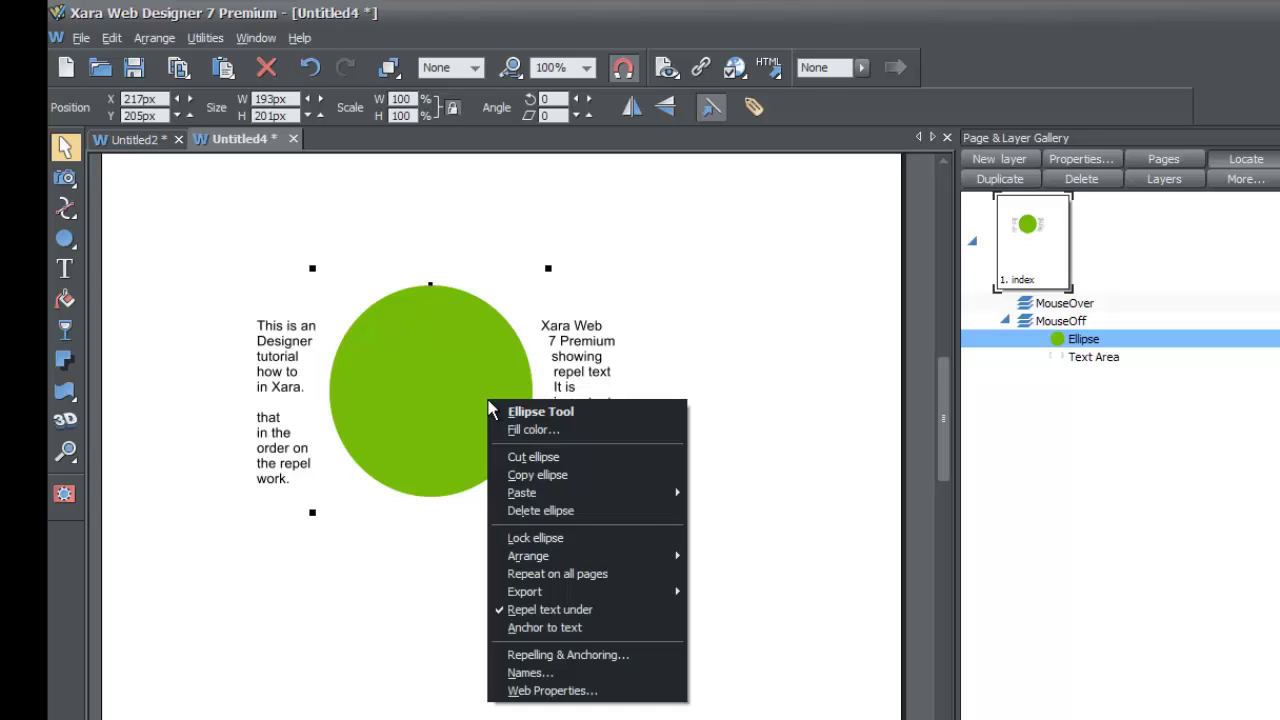
left_click(599, 665)
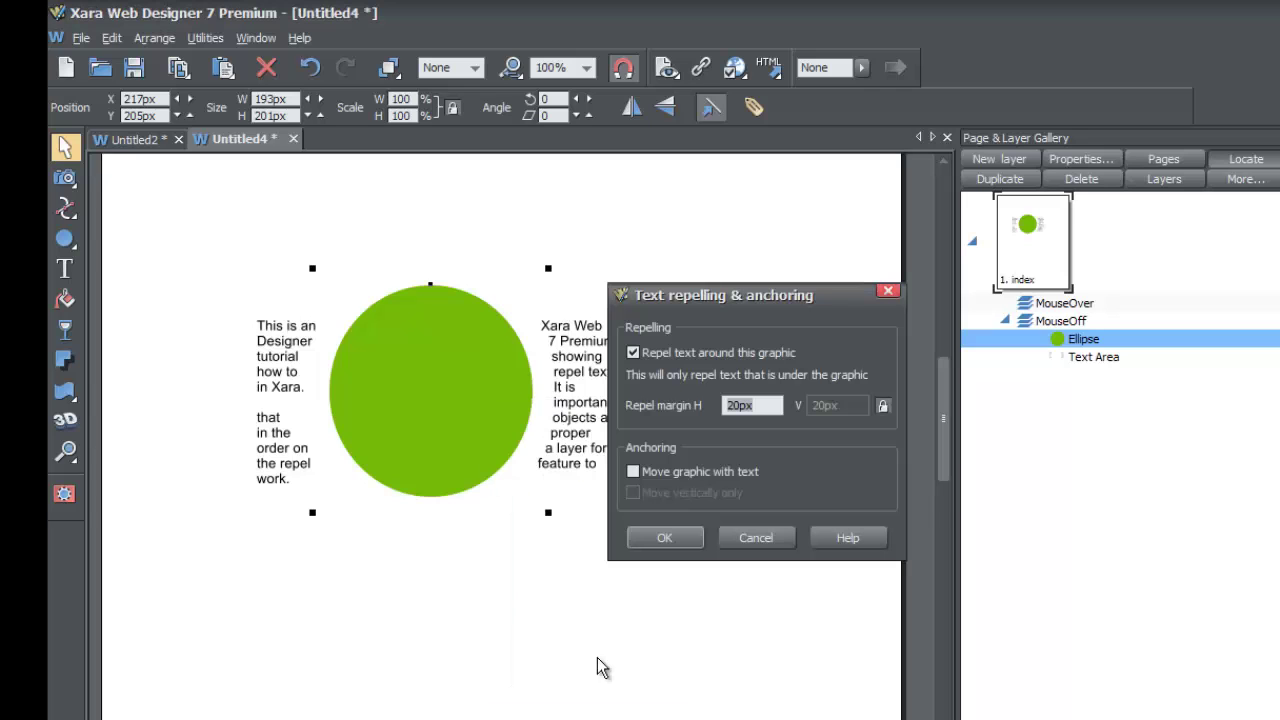
left_click(728, 540)
right_click(440, 432)
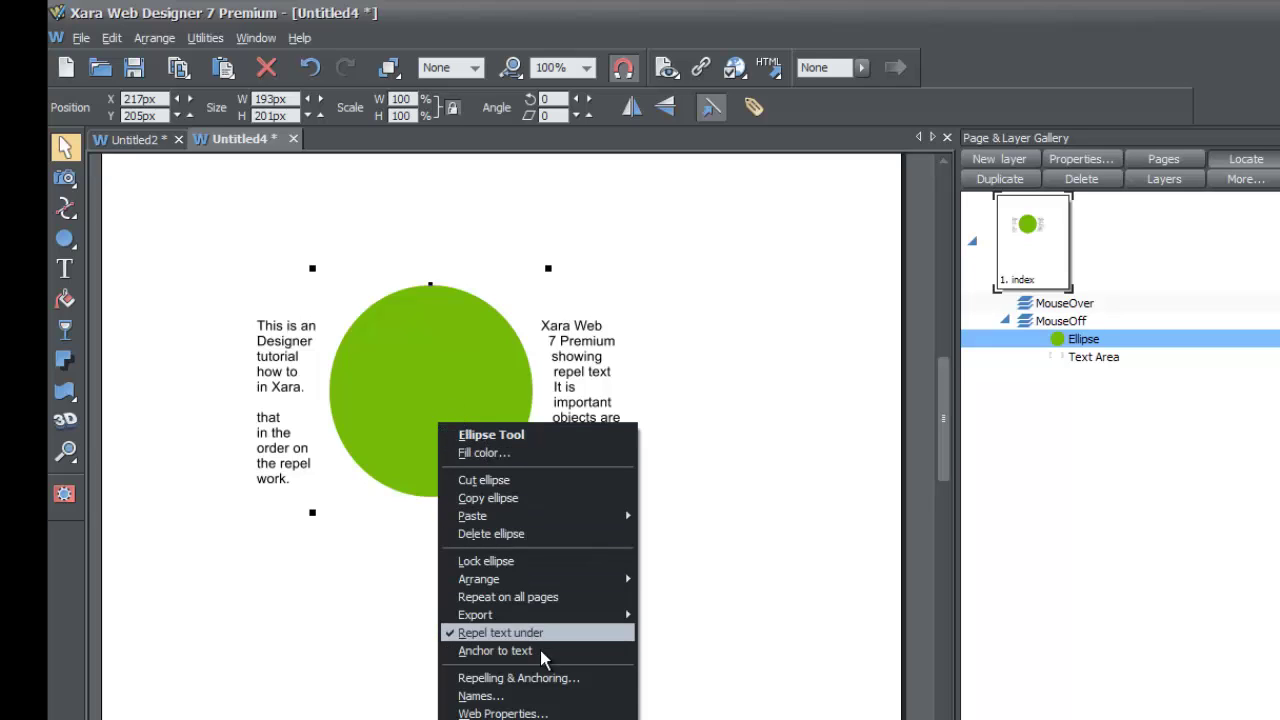
left_click(583, 686)
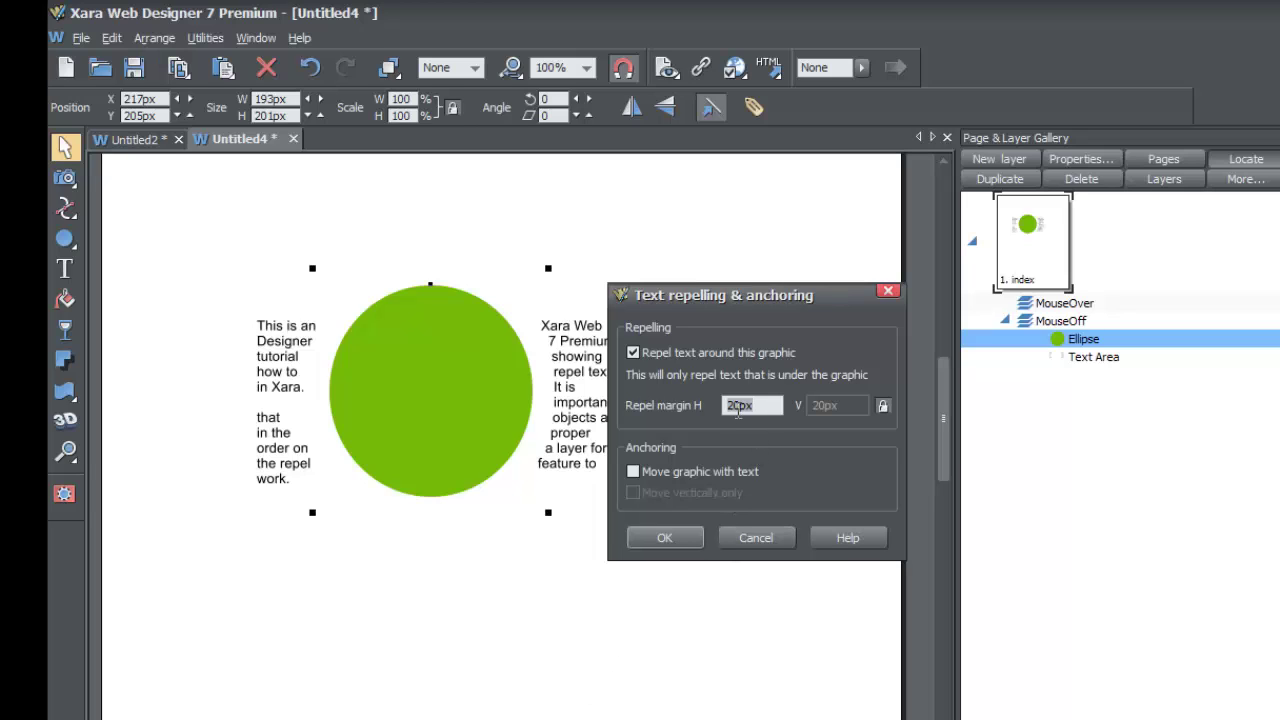
left_click(737, 411)
left_click(669, 546)
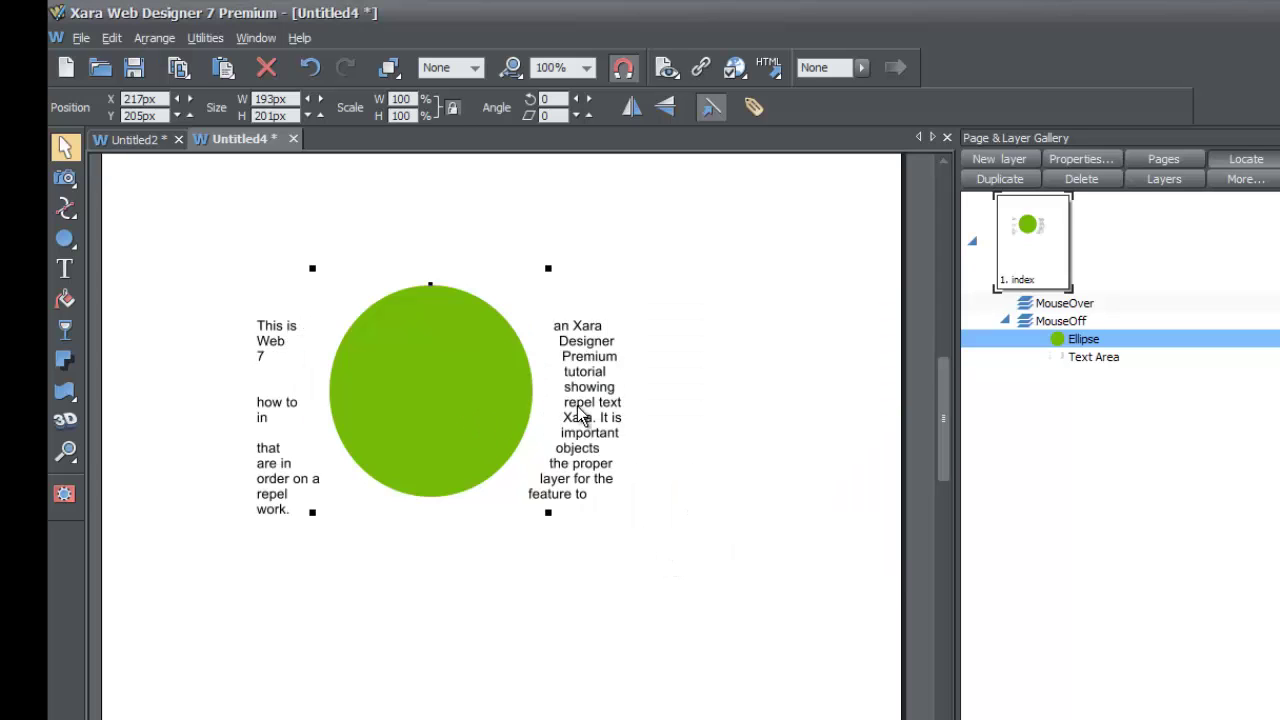
Step: Set the green circle's horizontal repel margin to 5px
right_click(462, 401)
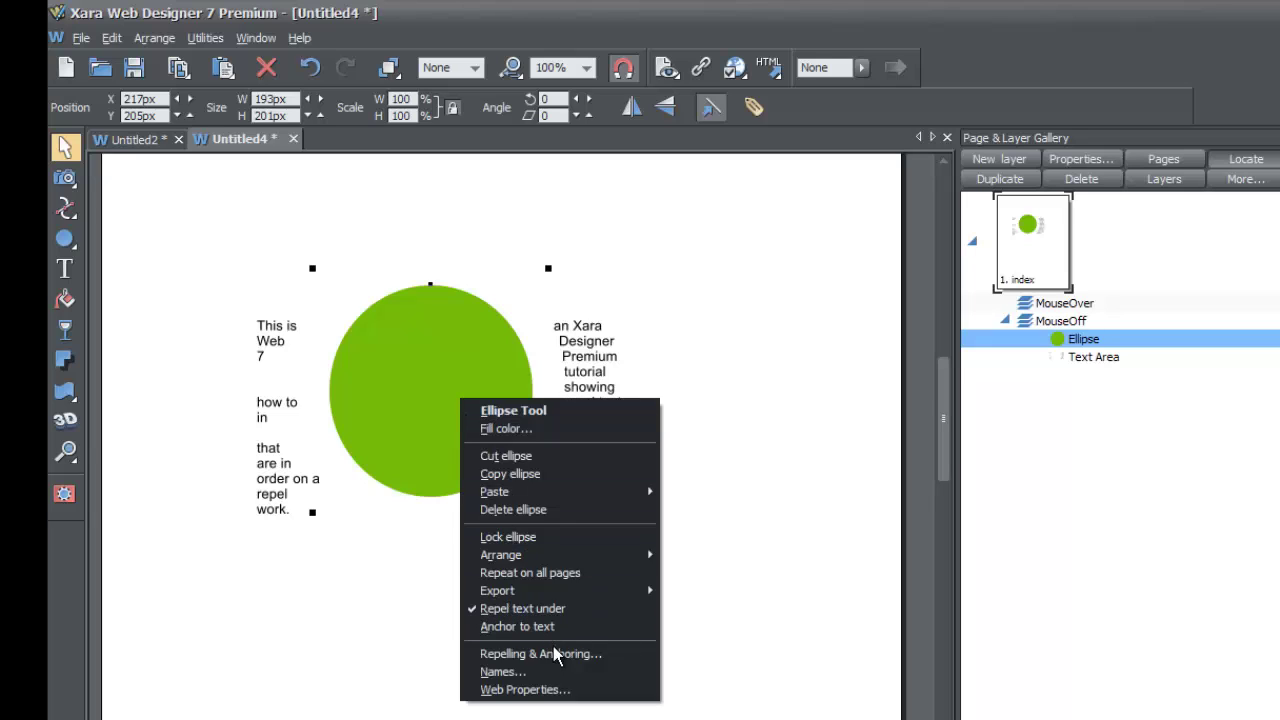
left_click(554, 650)
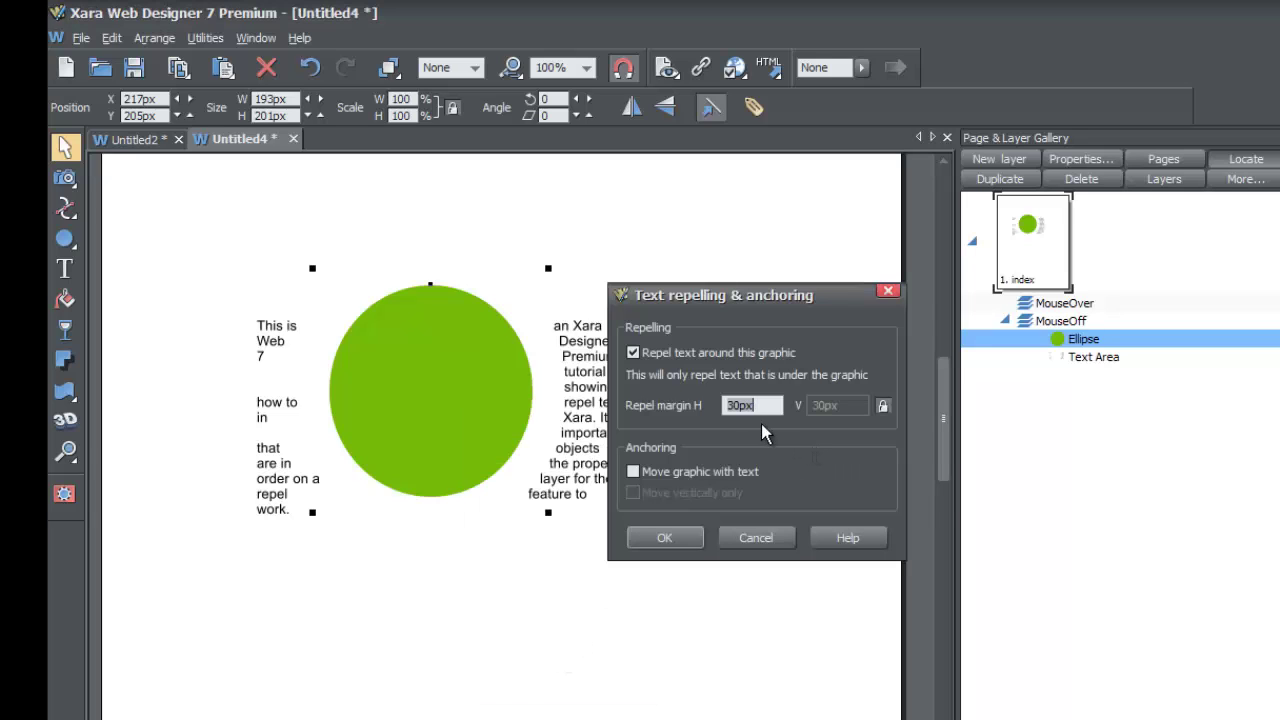
left_click(739, 404)
left_click(665, 538)
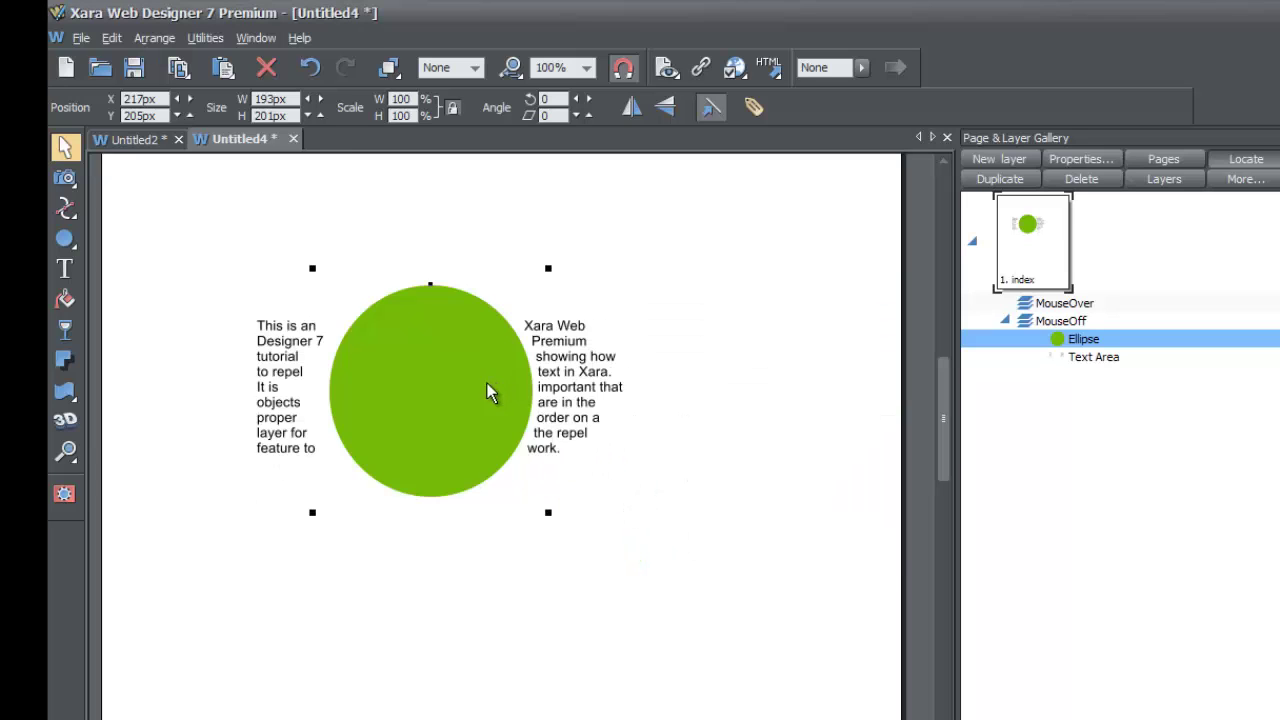
Step: Nudge the circle within the paragraph to X 222px, Y 200px so the text rewraps
left_click_drag(489, 391, 443, 386)
mouse_move(440, 383)
left_mouse_down()
mouse_move(429, 371)
mouse_move(443, 380)
left_mouse_up()
left_click_drag(444, 380, 450, 342)
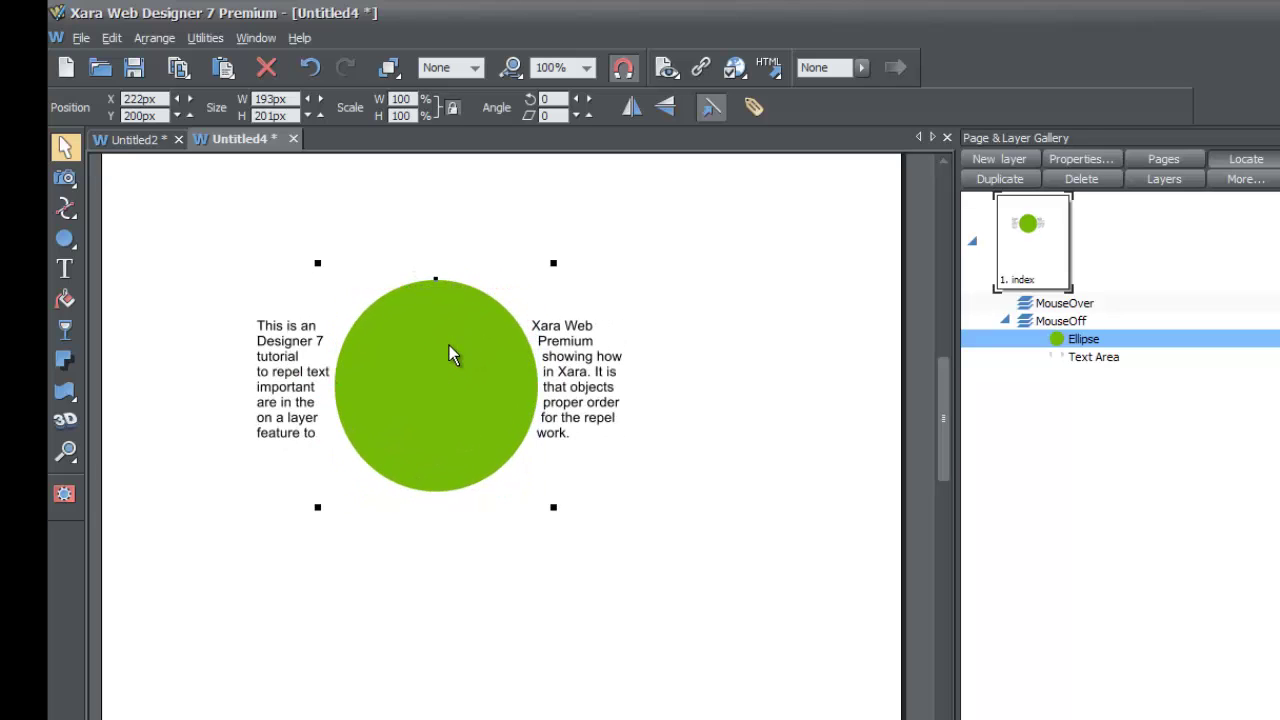
Step: Replace the circle with a 283×127px green rounded rectangle set to repel text under it
left_click(456, 366)
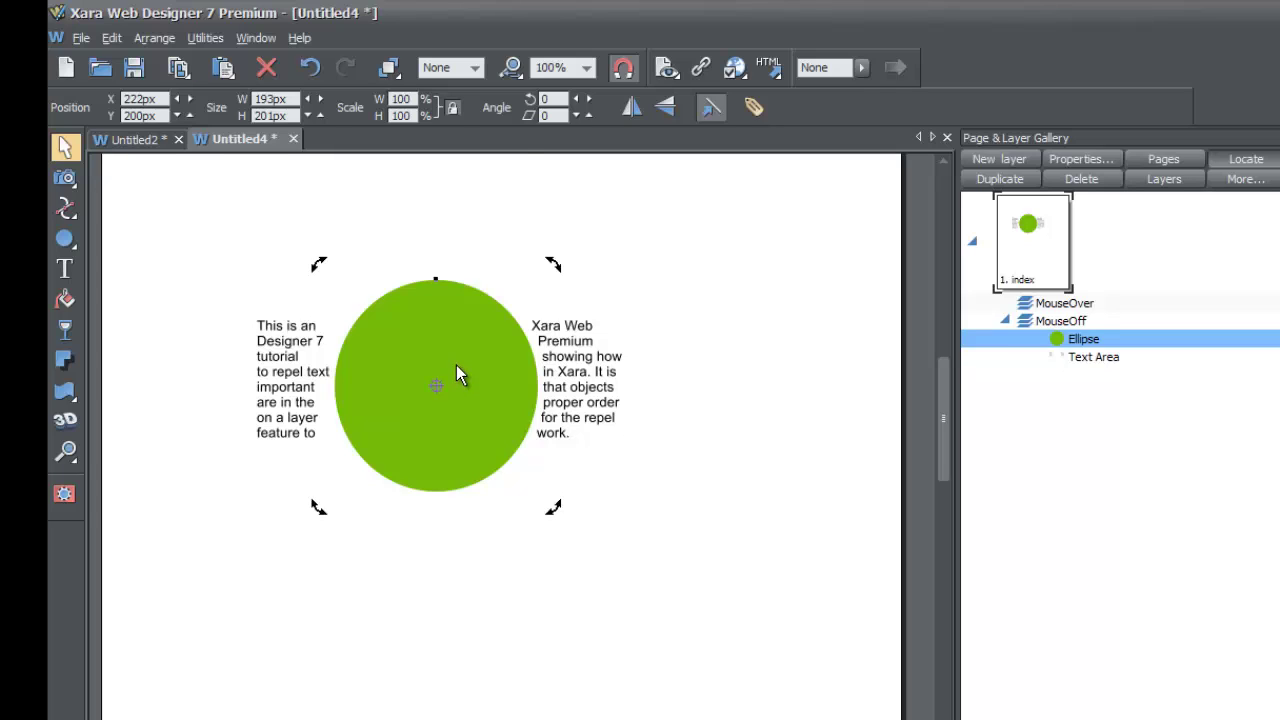
key("Delete")
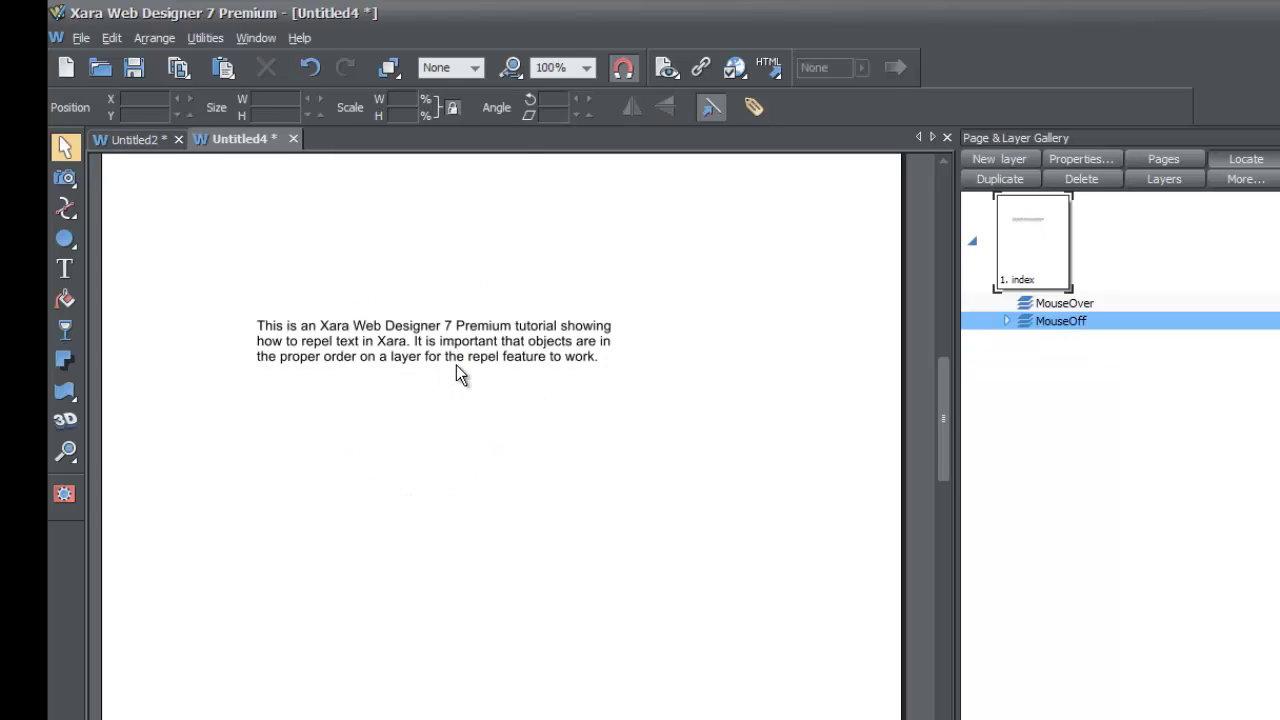
mouse_move(79, 249)
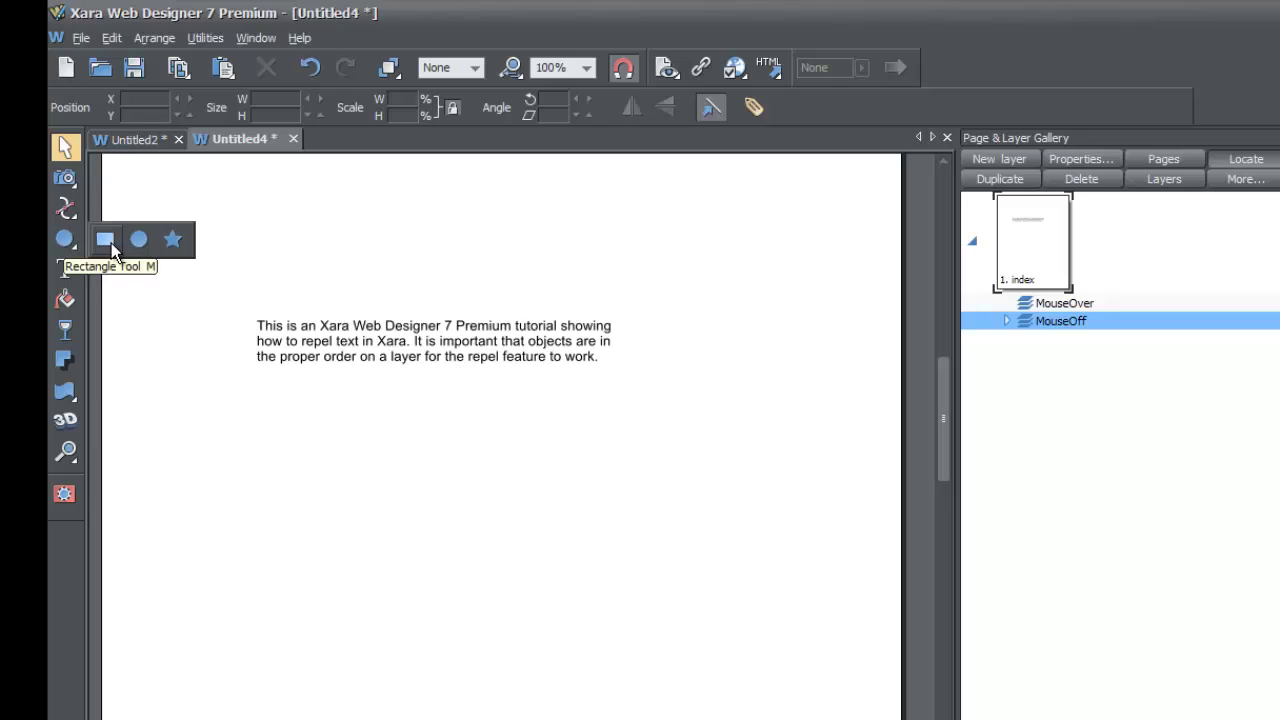
left_click(111, 243)
left_click_drag(474, 414, 662, 444)
left_click_drag(728, 474, 772, 548)
right_click(675, 490)
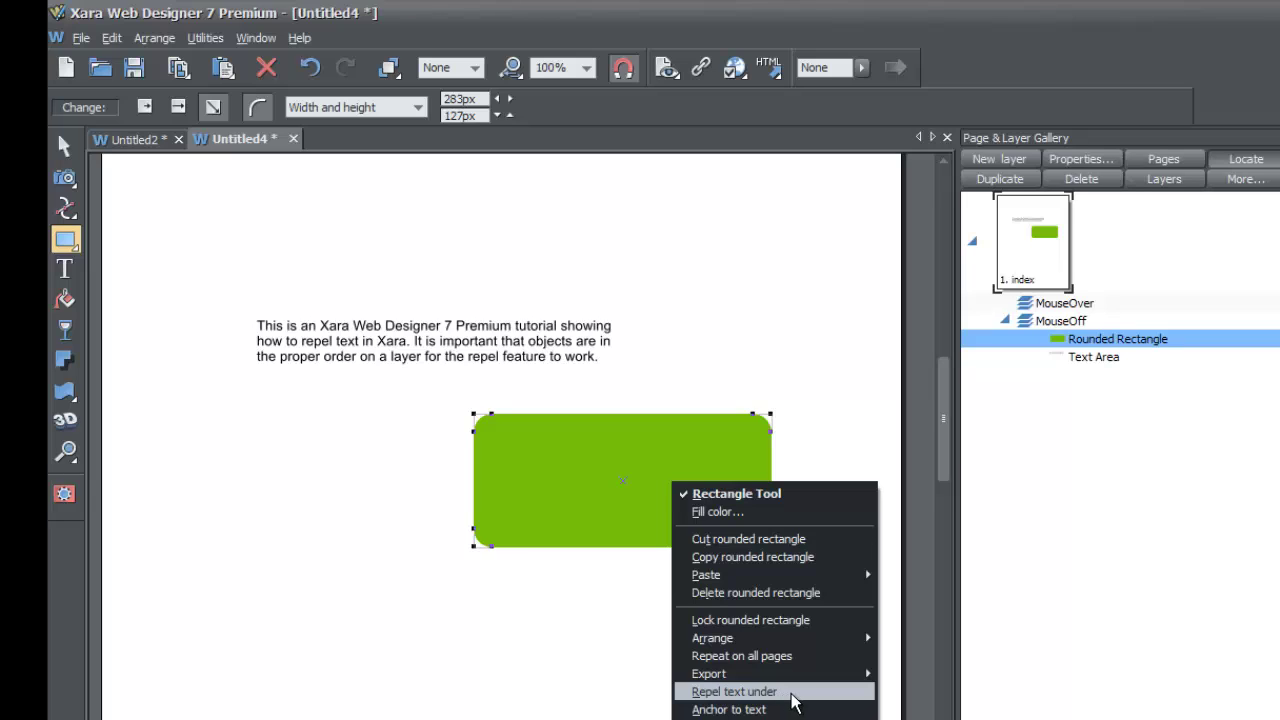
left_click(760, 692)
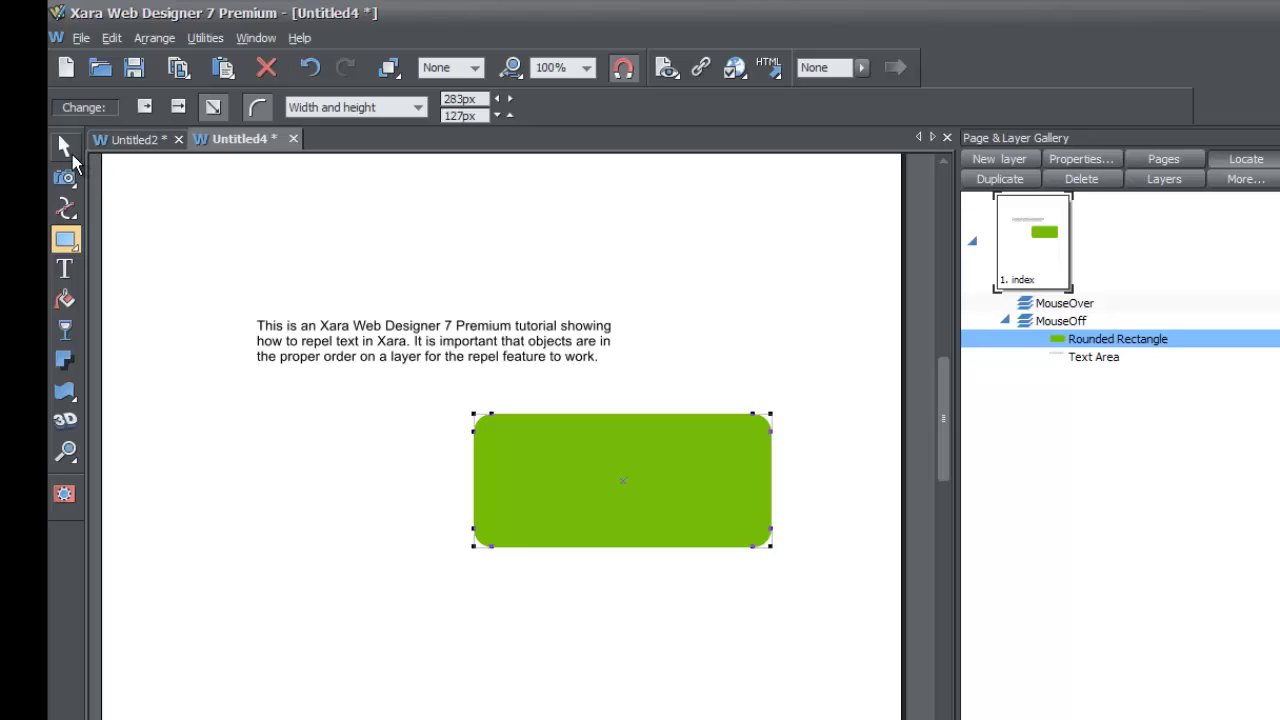
left_click(70, 152)
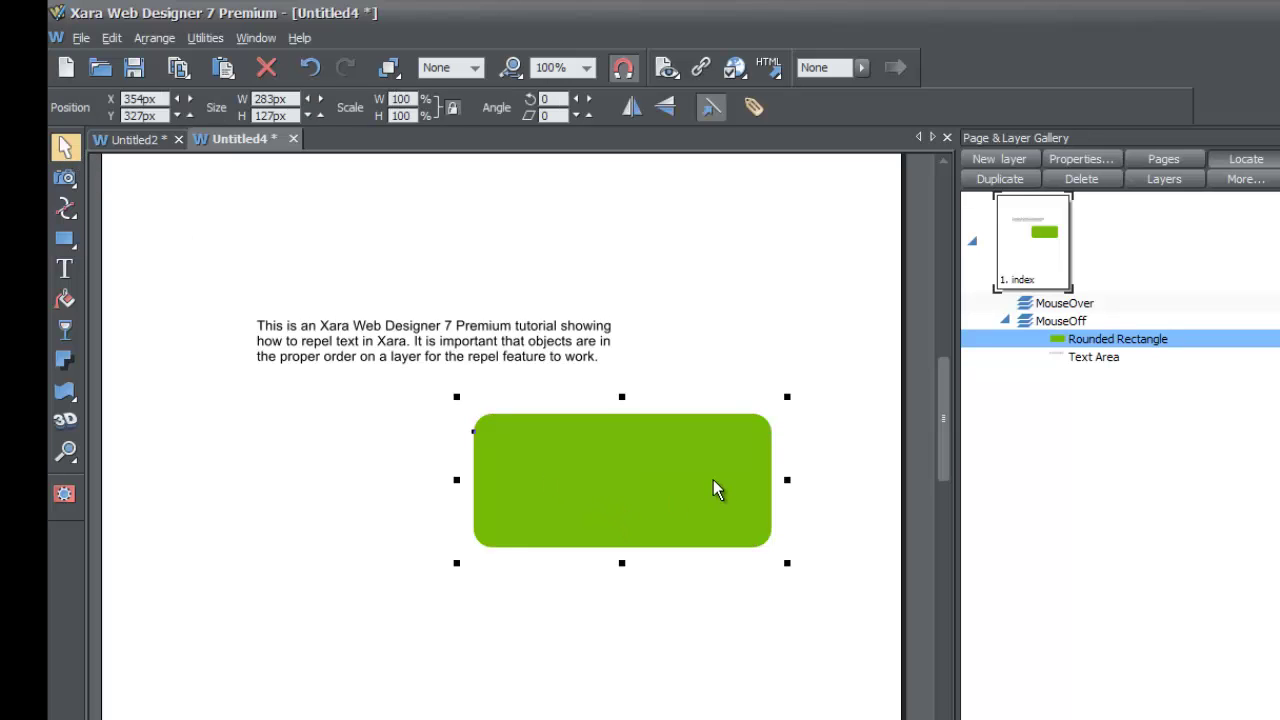
Step: Keep the Rounded Rectangle above the Text Area and move it over the paragraph's right side
left_click_drag(1057, 340, 1058, 346)
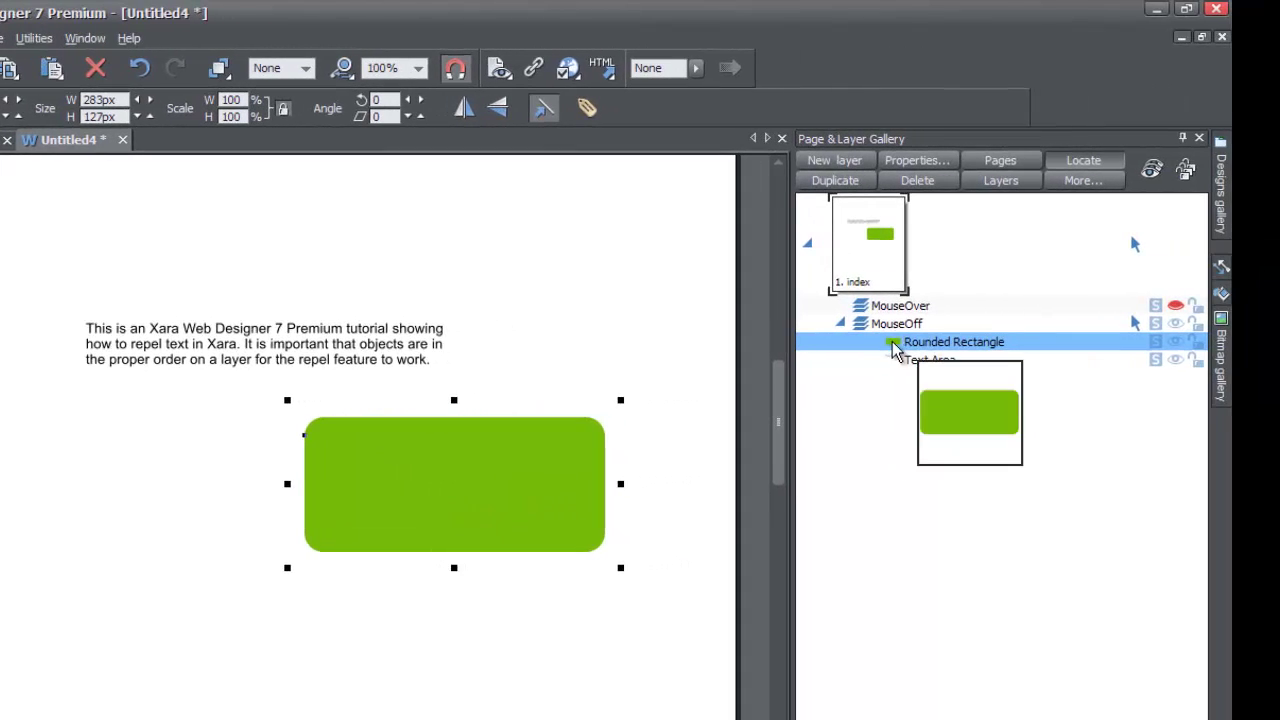
mouse_move(893, 345)
left_mouse_down()
mouse_move(966, 357)
mouse_move(898, 346)
left_mouse_up()
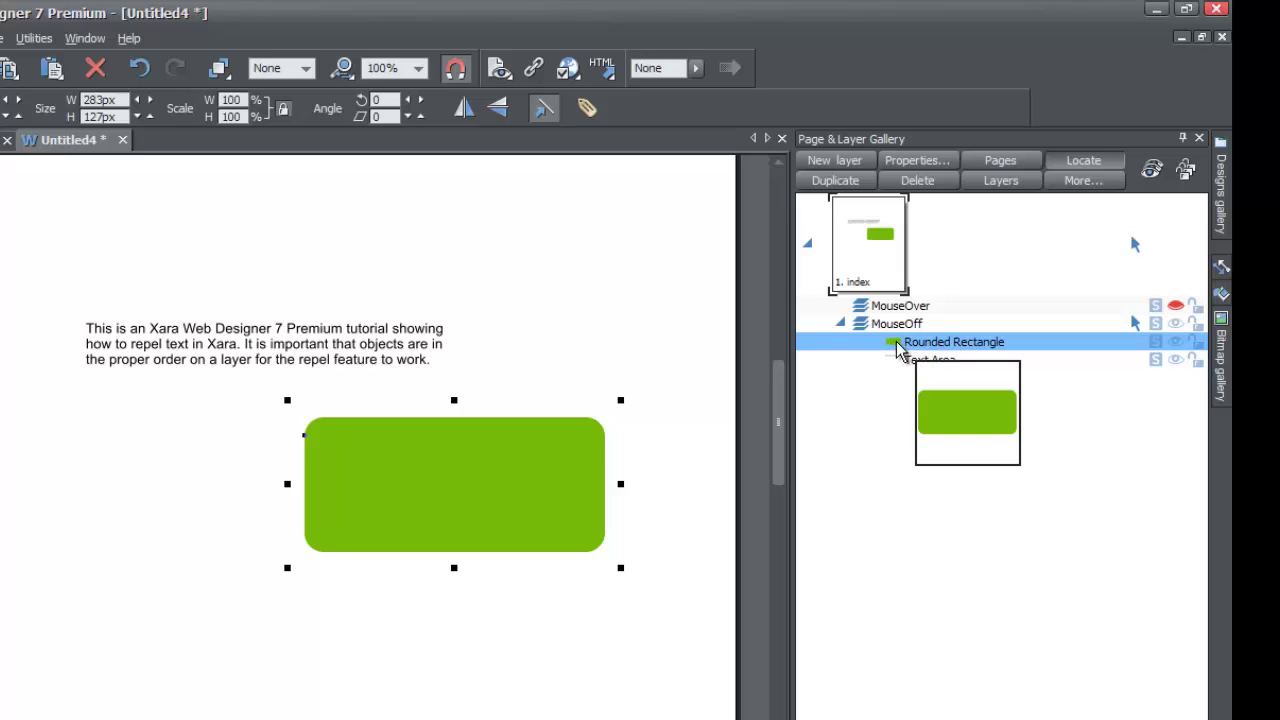
mouse_move(898, 367)
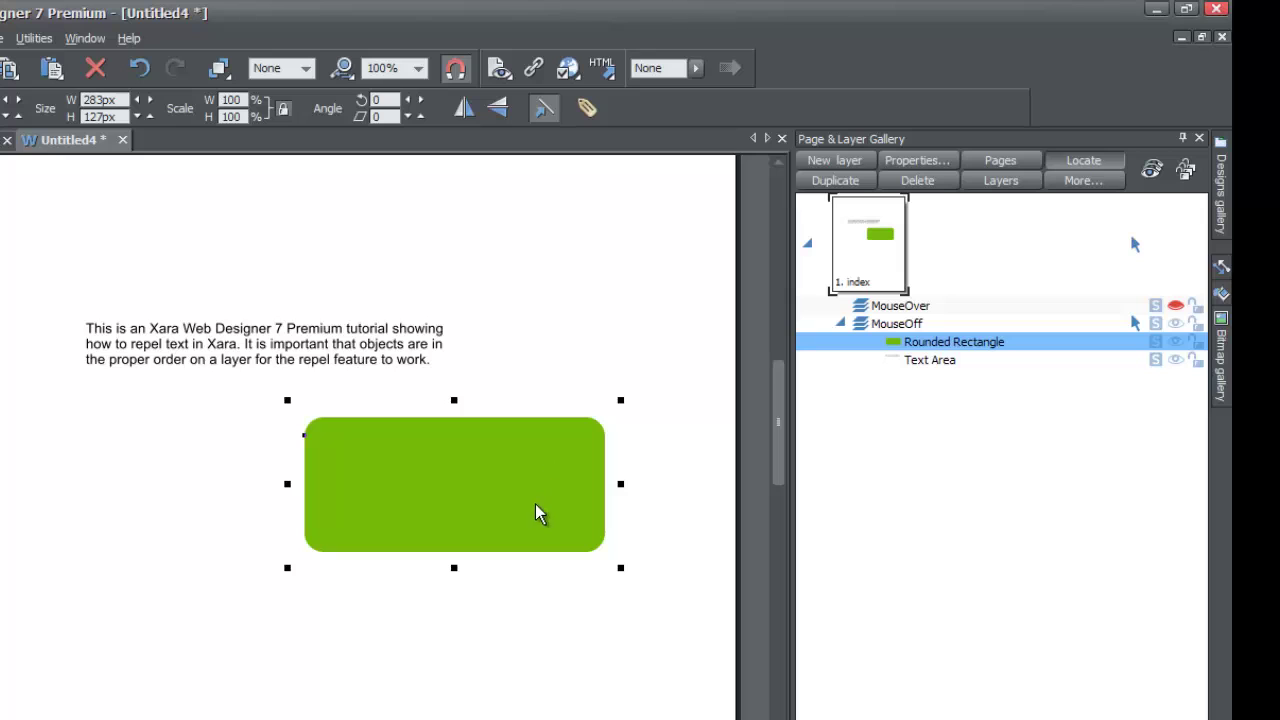
left_click_drag(505, 487, 375, 412)
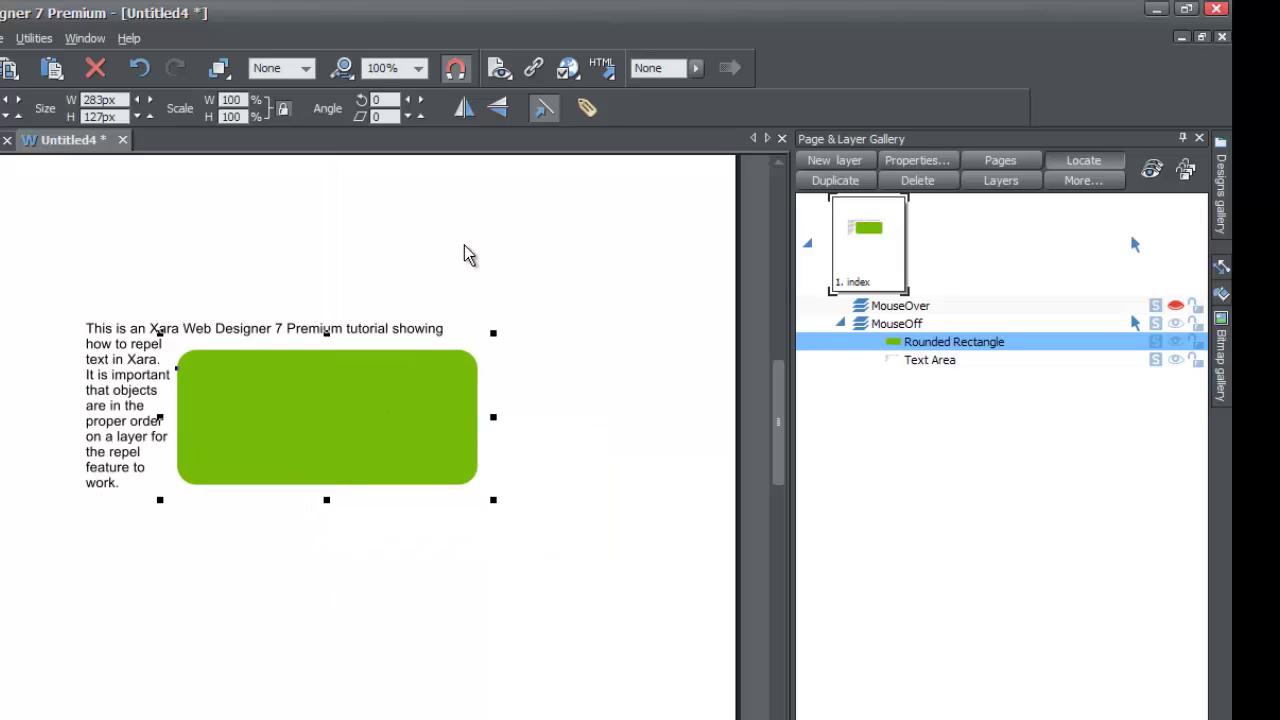
left_click(440, 272)
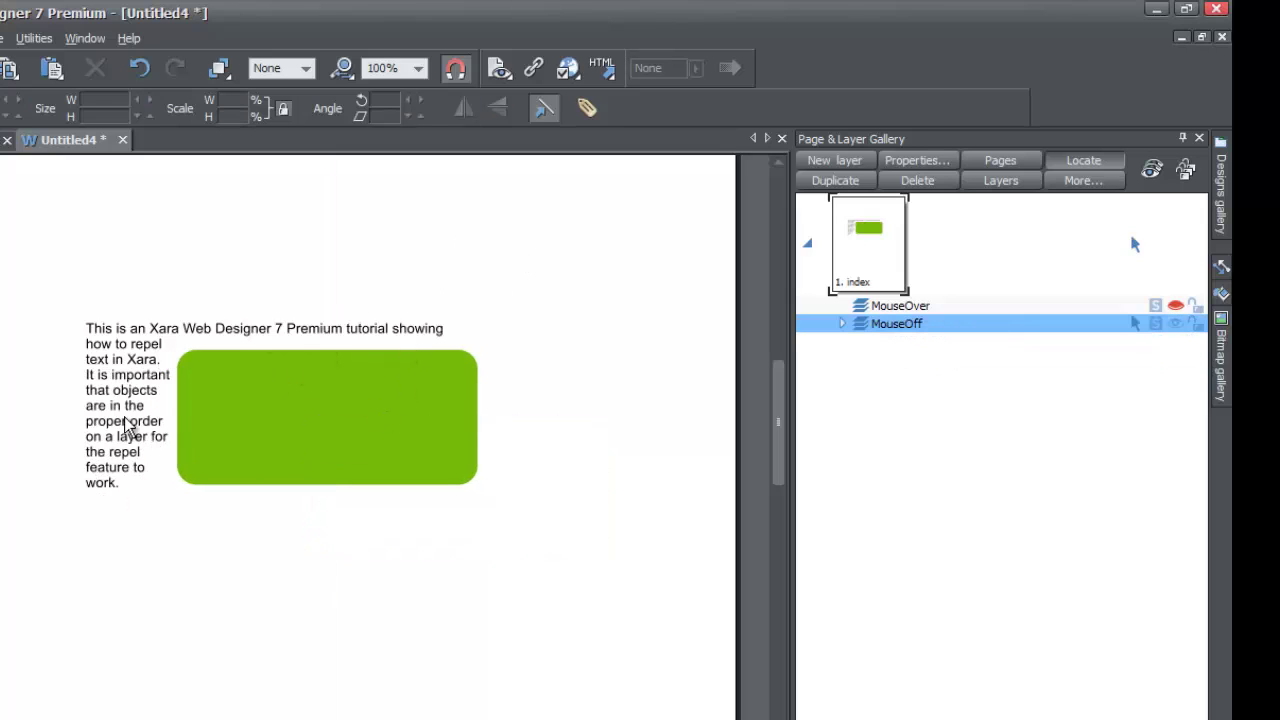
Step: Give the rounded rectangle a 20px repel margin and shift it up onto the paragraph
right_click(321, 421)
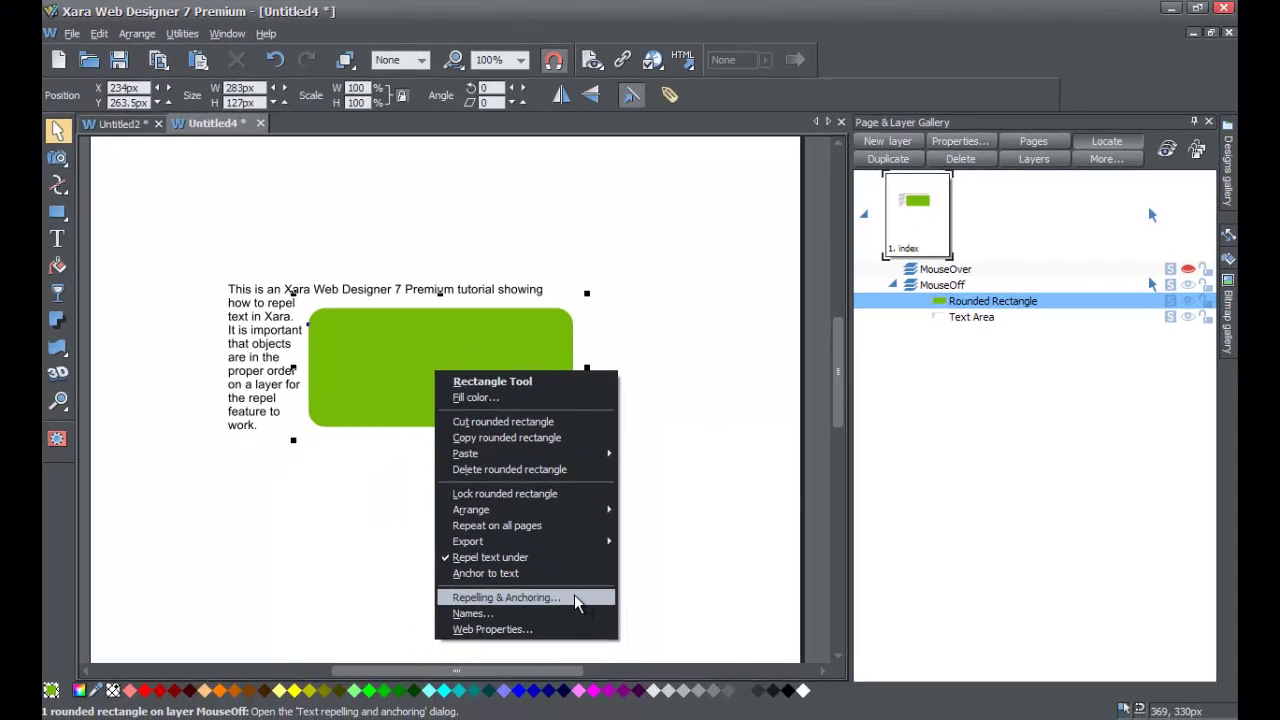
left_click(576, 596)
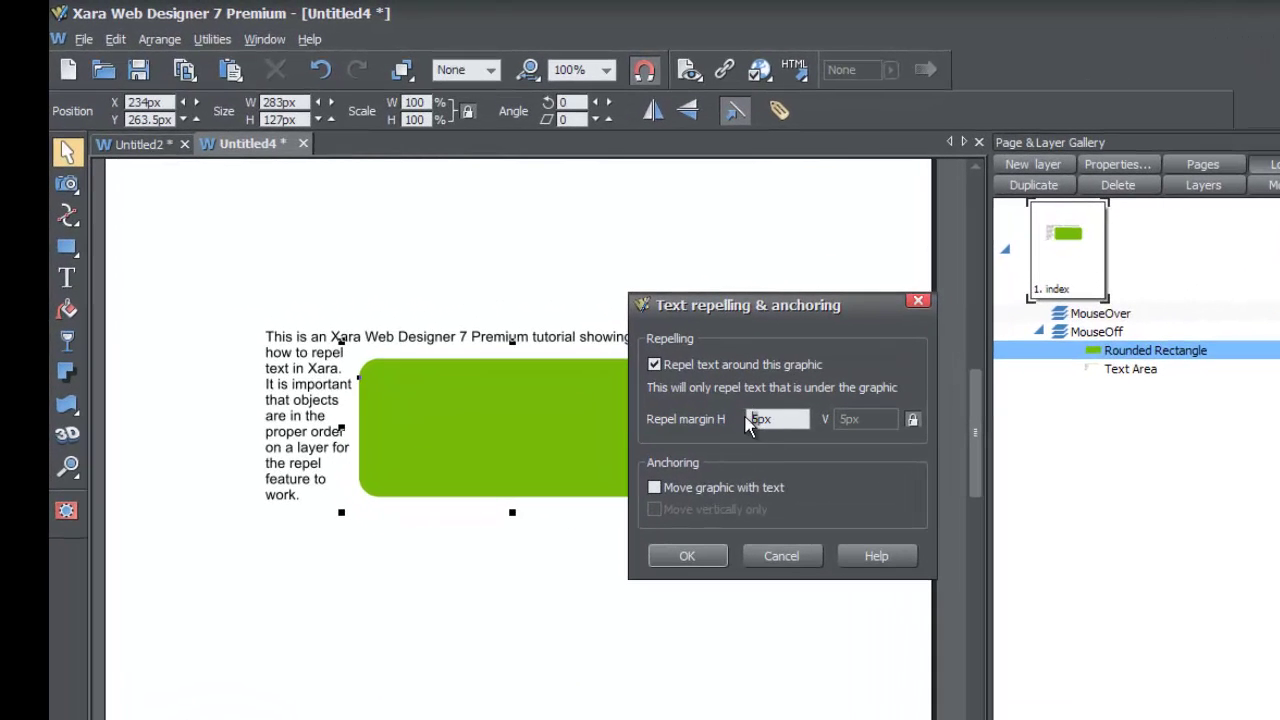
type("20")
left_click(687, 556)
left_click_drag(581, 461, 572, 418)
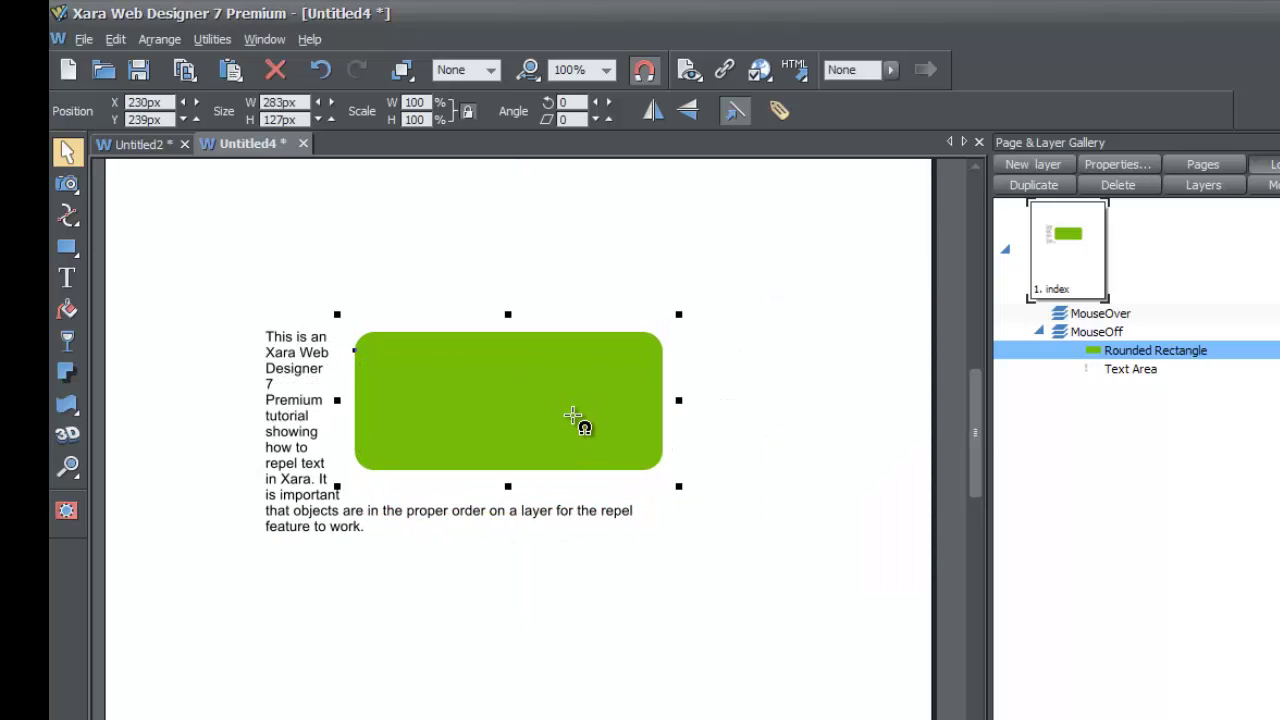
mouse_move(472, 417)
left_mouse_down()
mouse_move(491, 414)
mouse_move(477, 411)
left_mouse_up()
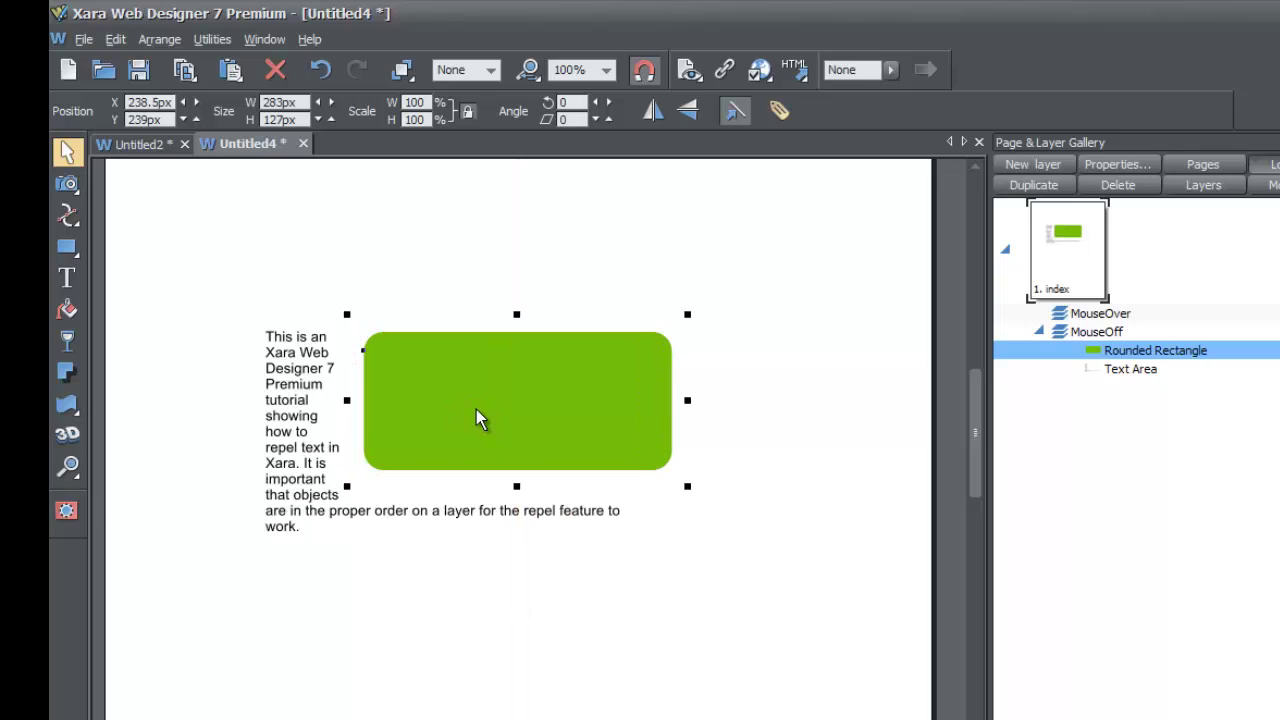